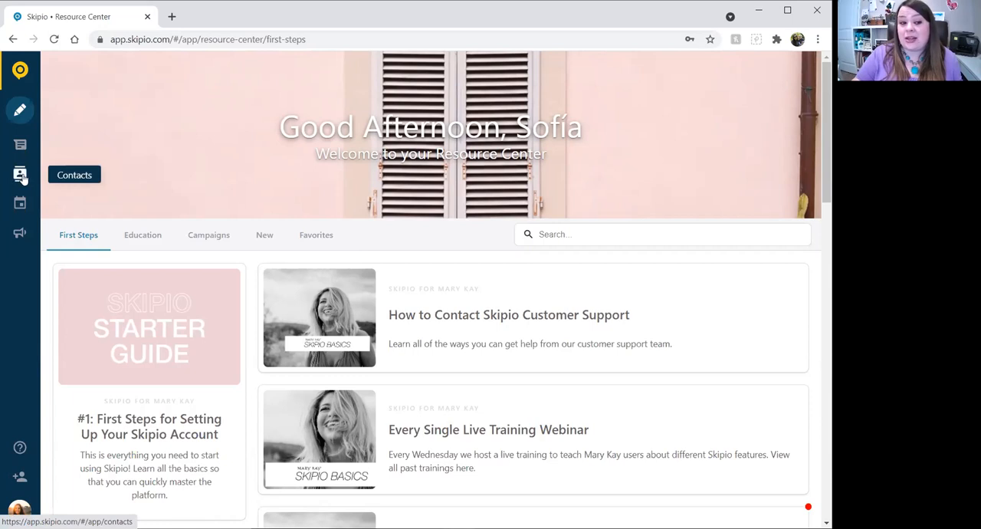
Open the contacts address book and start a new group named "Cool People I Like".
click(22, 177)
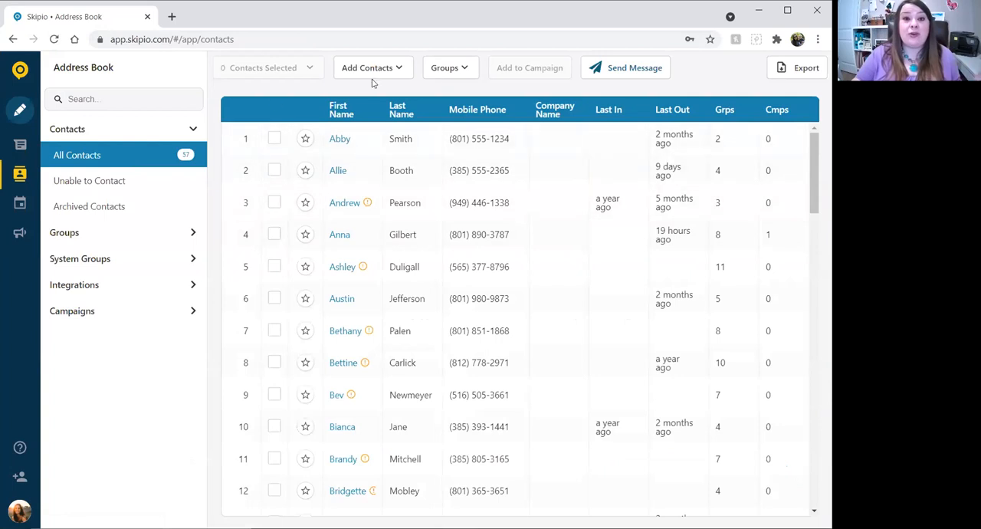
click(451, 69)
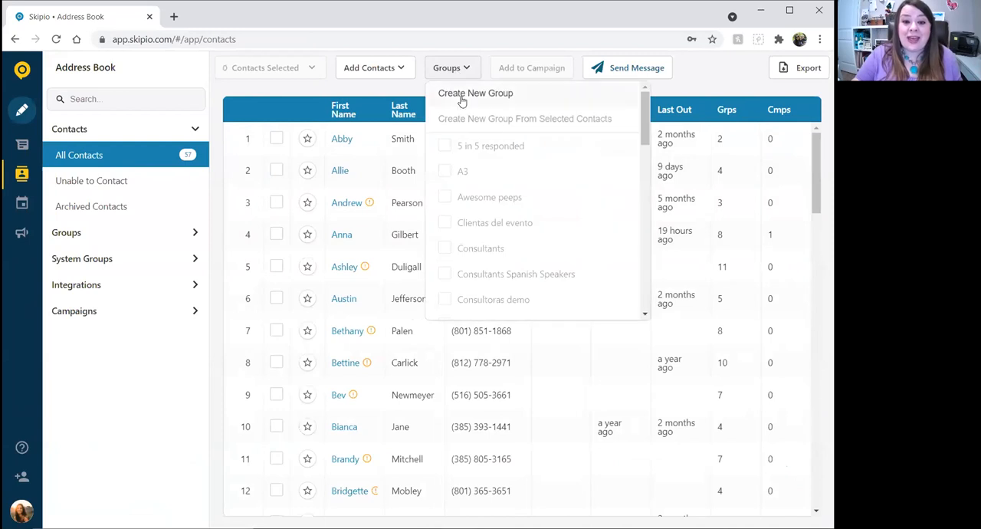
click(462, 95)
click(490, 140)
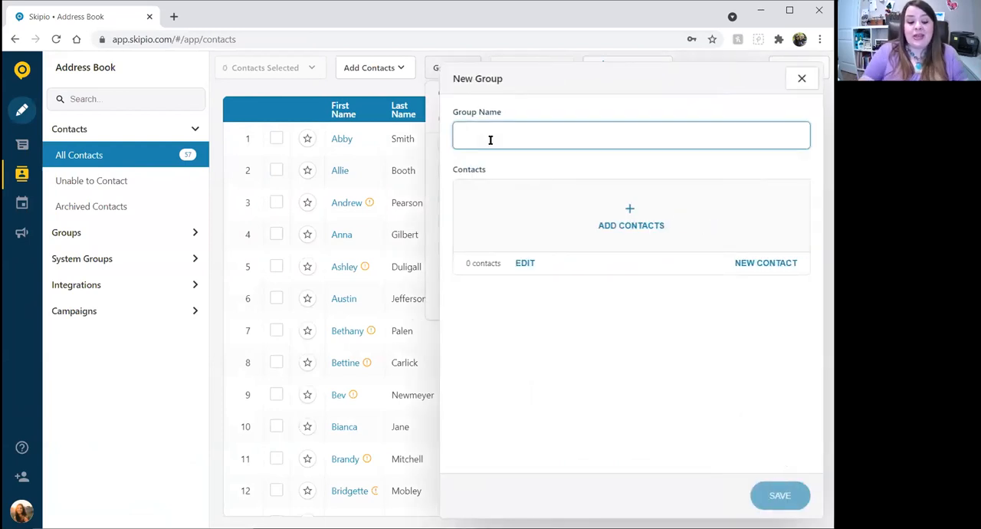
text(Cool People I Like)
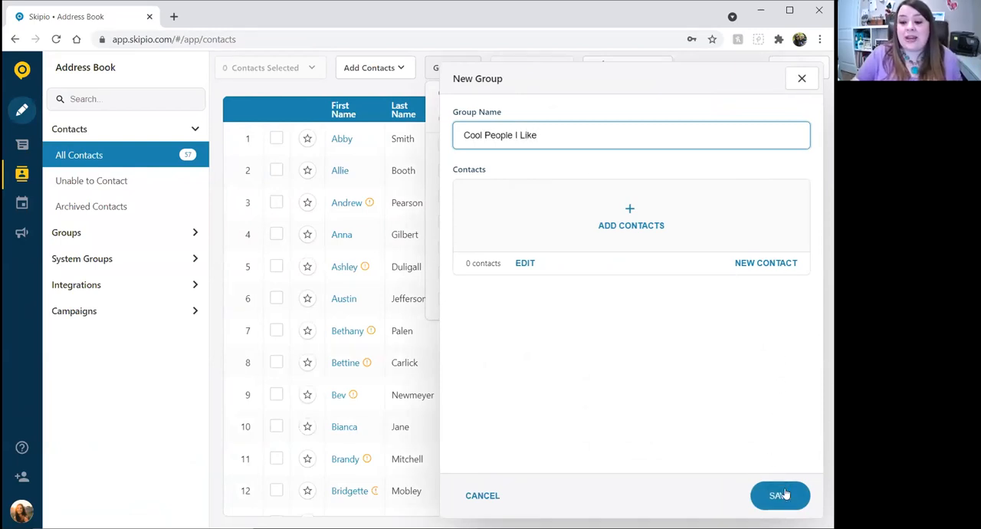
click(633, 218)
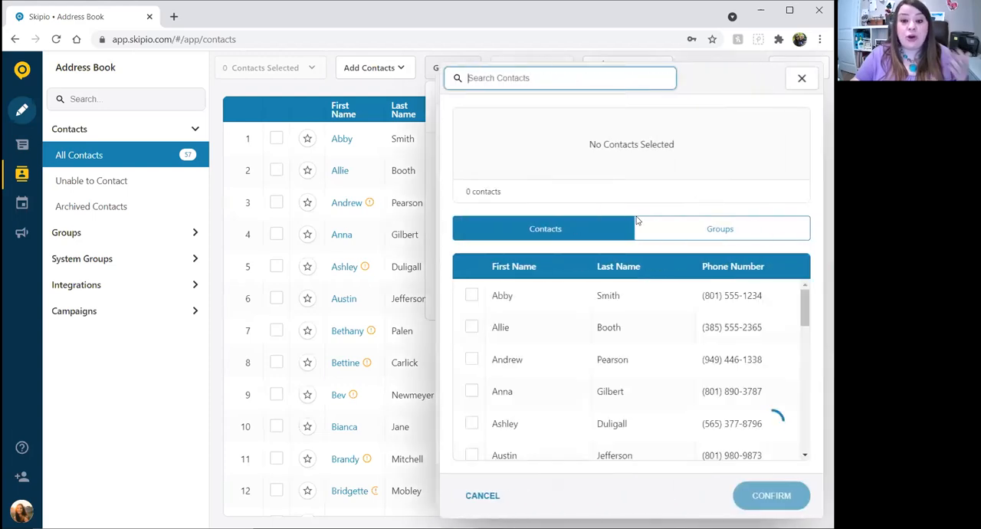
click(471, 296)
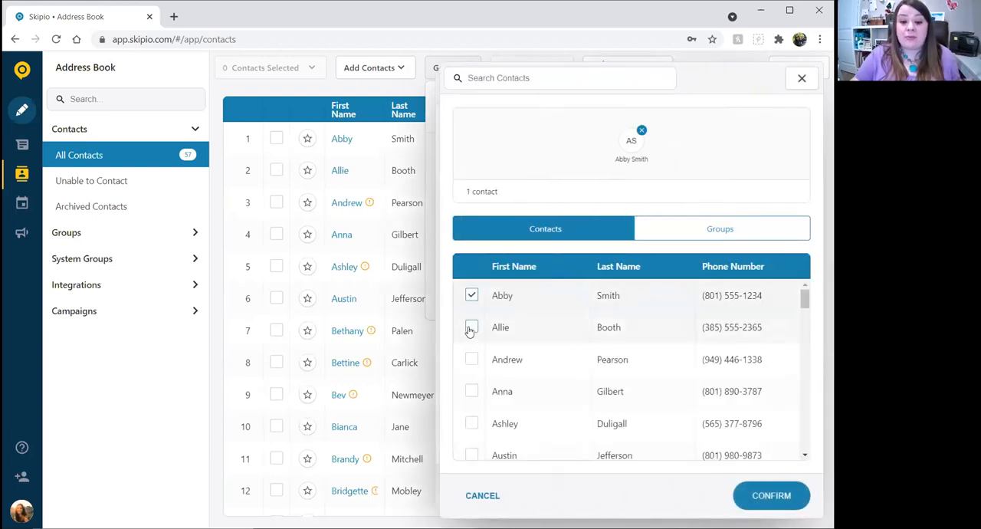
click(477, 494)
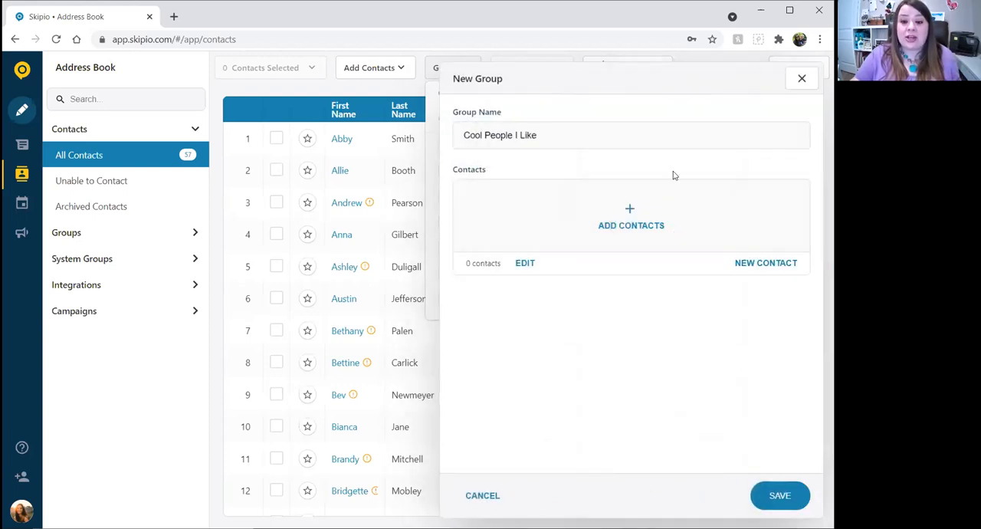
Add the first contact found by a first-name search to the new group and save the group.
click(625, 228)
click(471, 295)
click(471, 327)
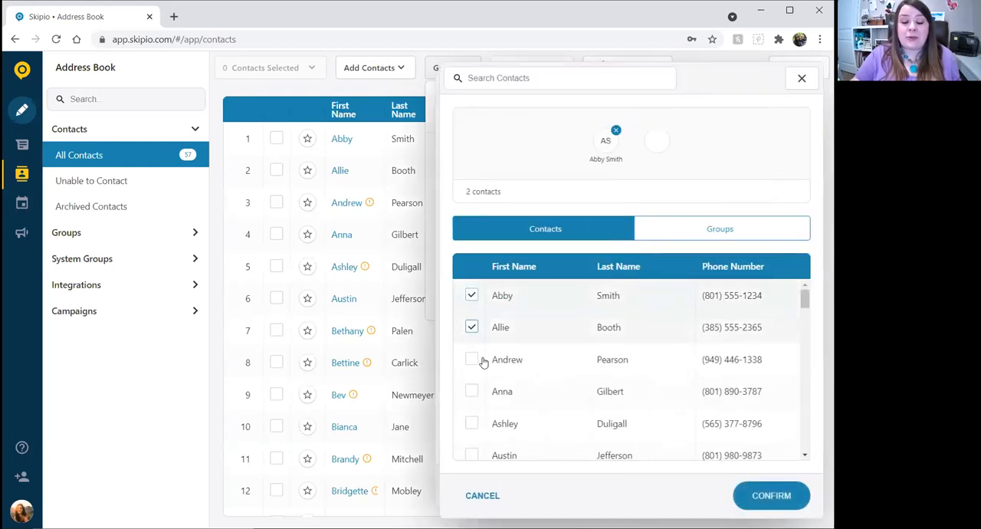
click(471, 327)
click(471, 295)
click(505, 77)
text(jenn)
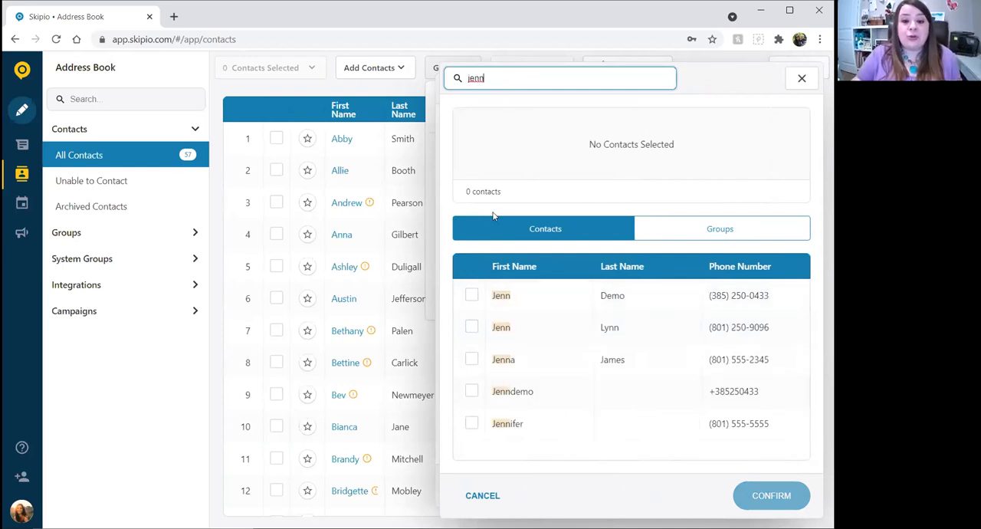
click(471, 294)
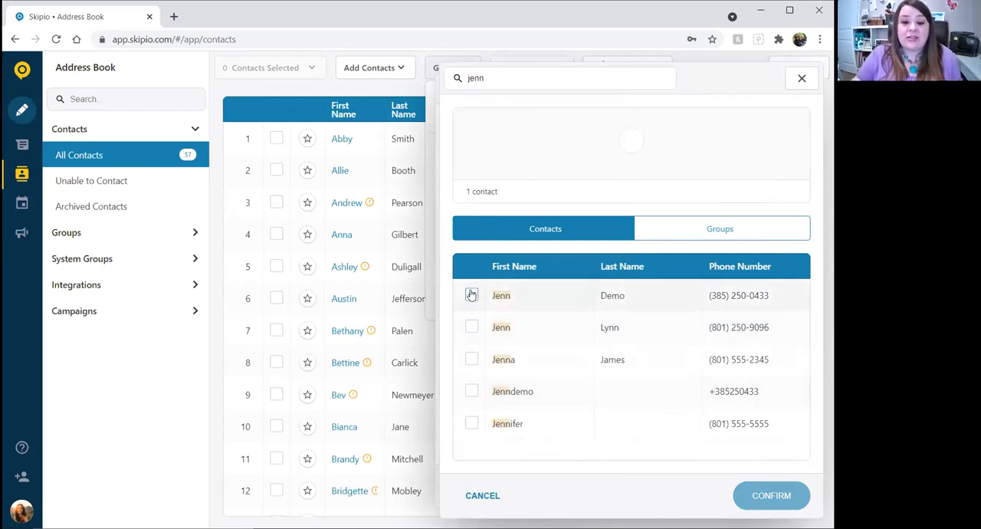
click(776, 498)
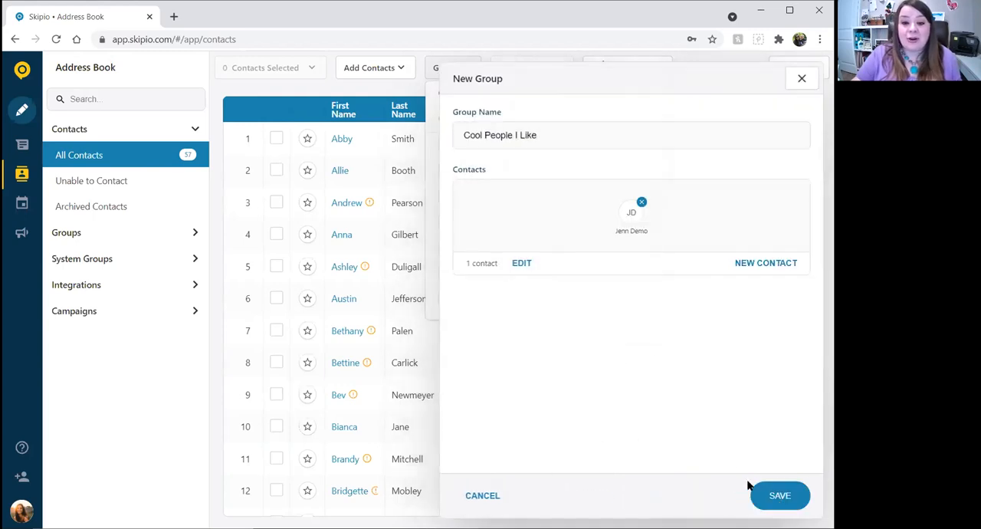
click(782, 496)
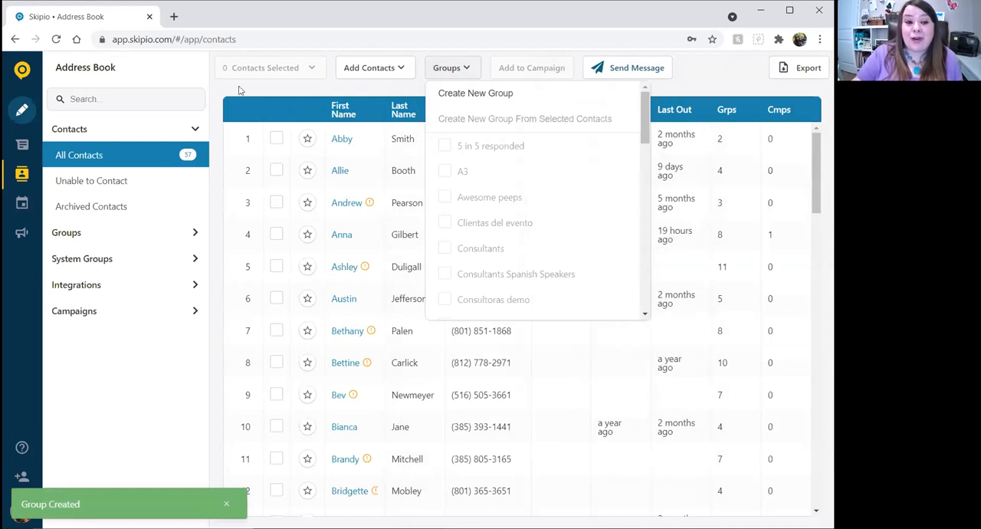
click(176, 65)
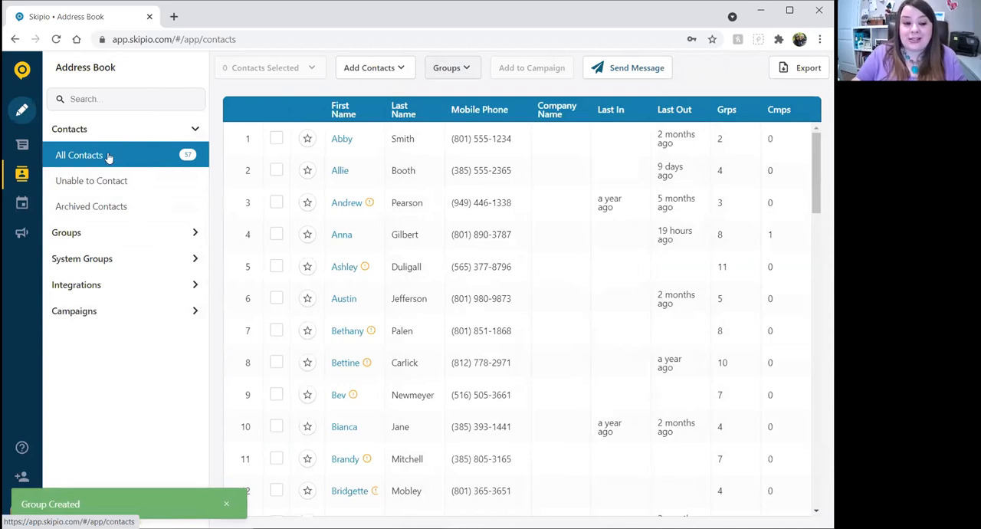
Look through the address book's full list of custom groups, and collapse it again.
click(193, 234)
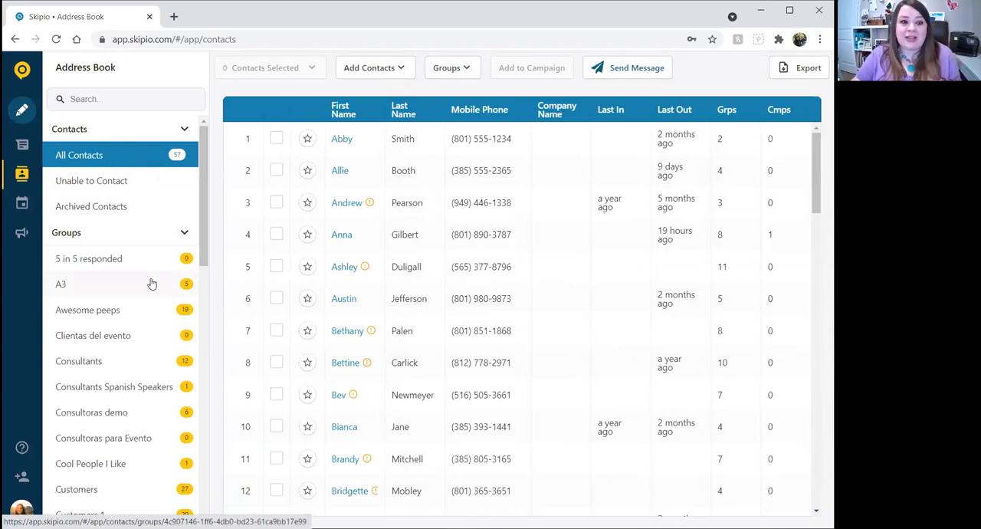
scroll(152, 284, down, 6)
scroll(150, 282, down, 3)
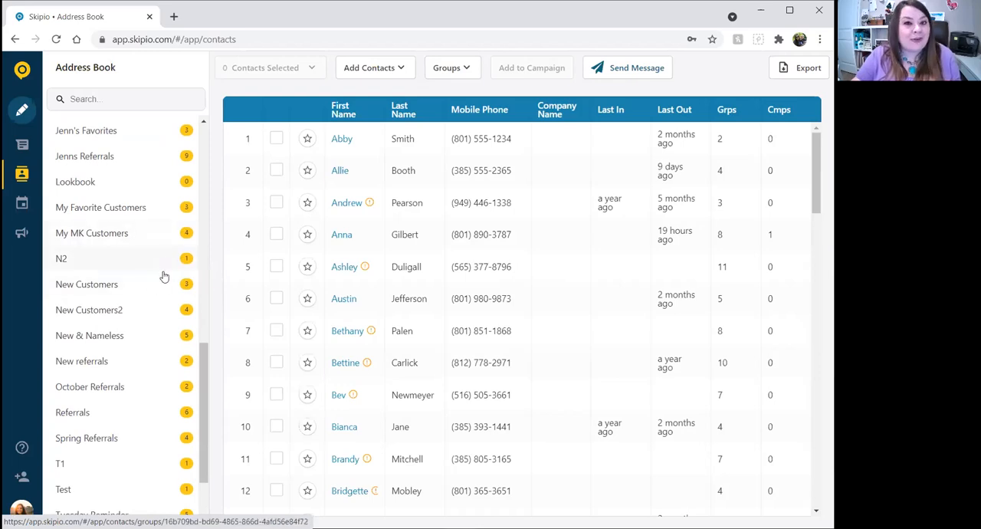
scroll(159, 280, up, 9)
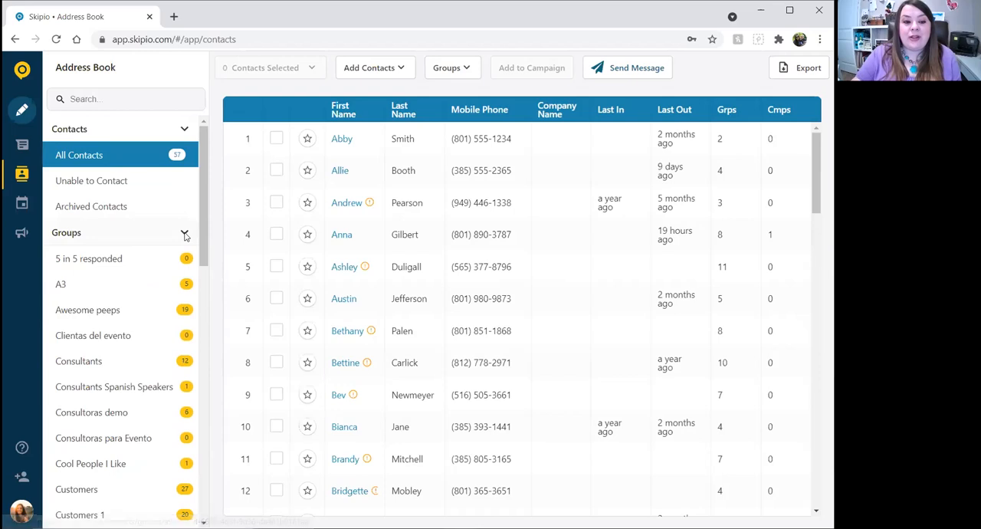
click(184, 234)
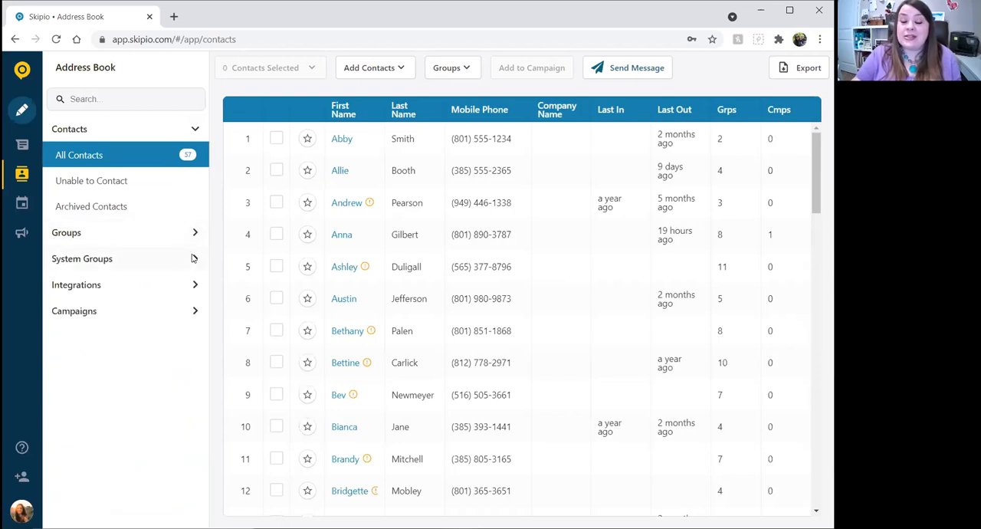
Look through the System Groups list, including the InTouch consultant and customer groups, and collapse it again.
click(192, 258)
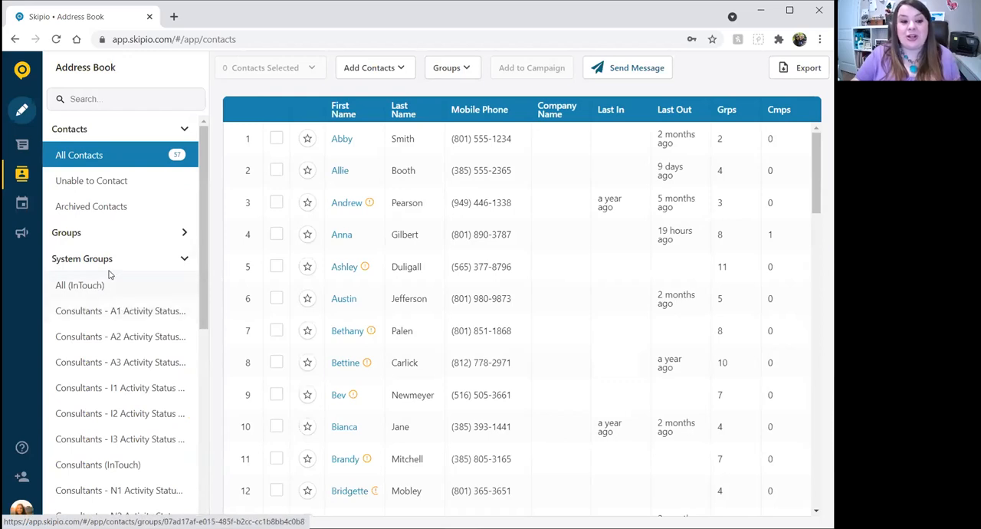
scroll(115, 264, down, 2)
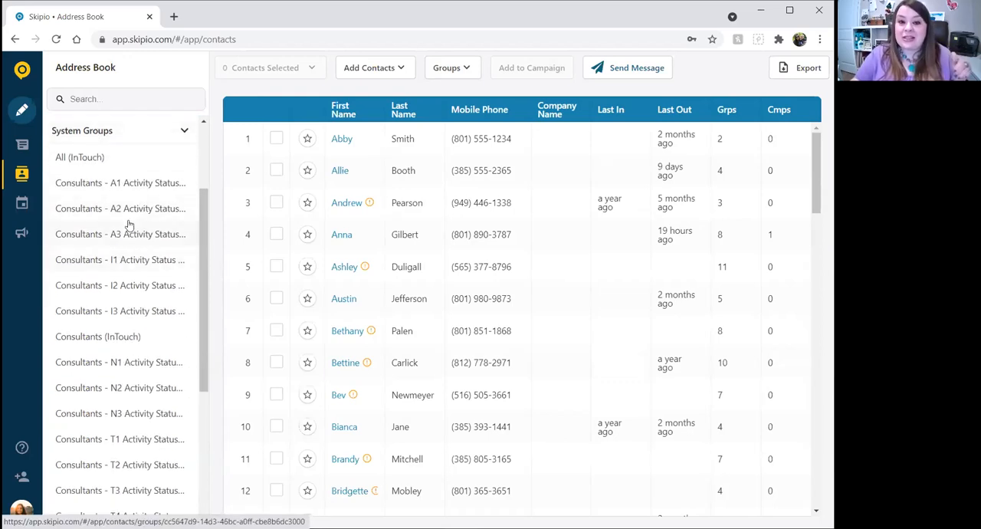
scroll(128, 224, down, 2)
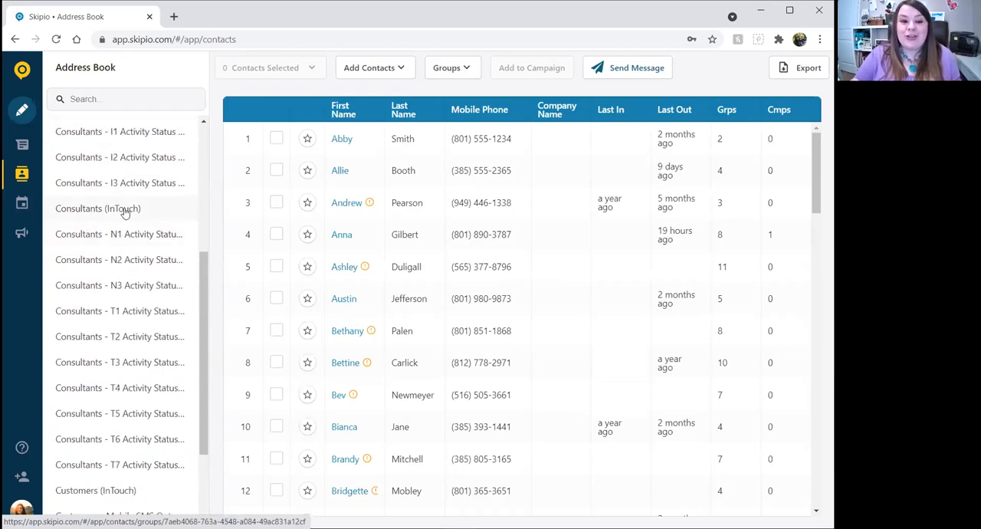
scroll(122, 222, down, 2)
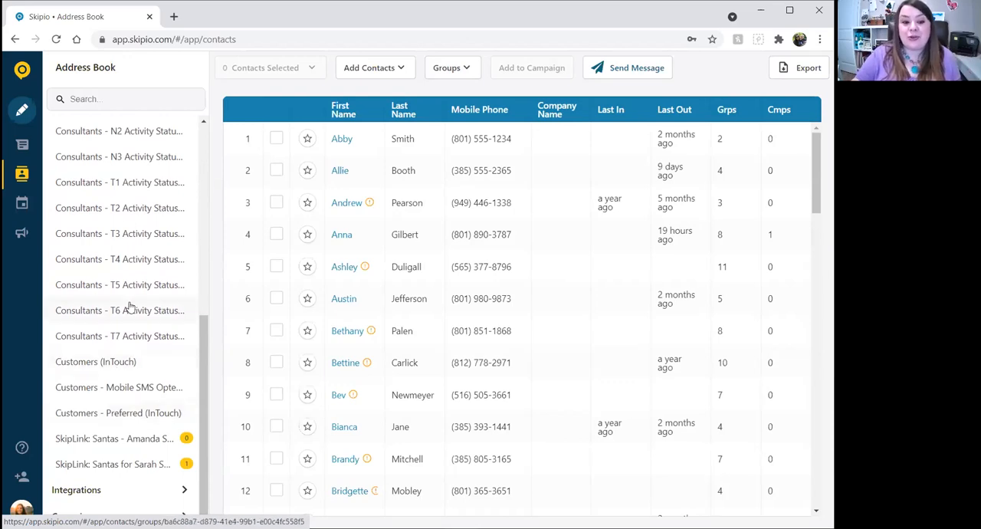
scroll(129, 307, up, 5)
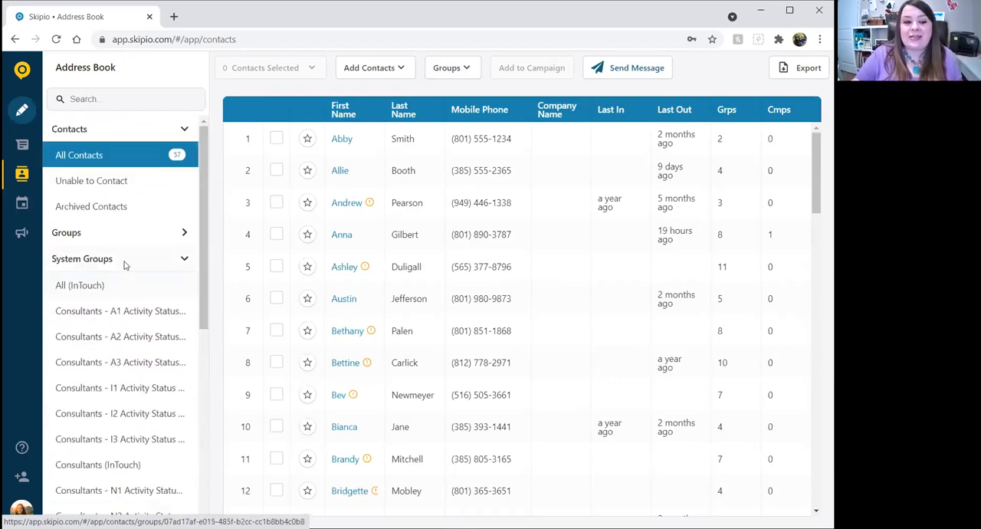
click(124, 263)
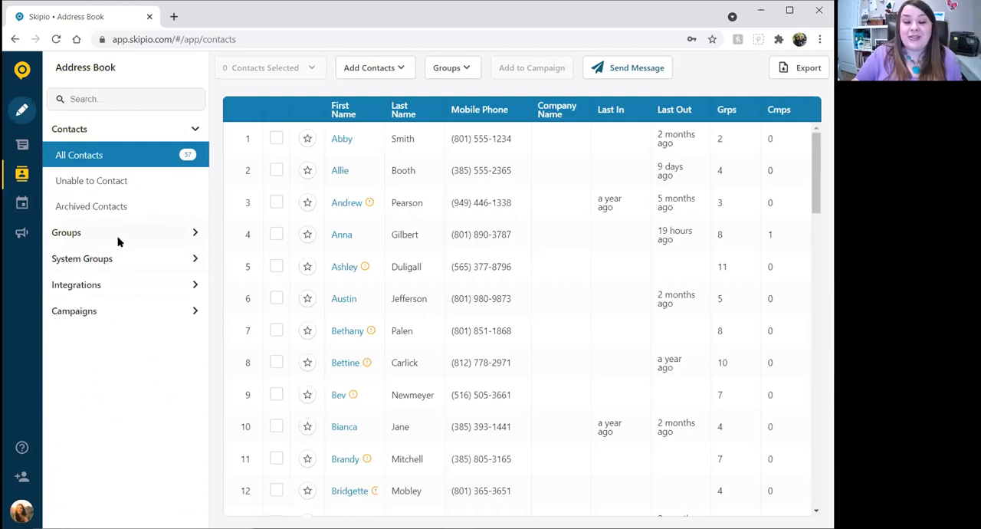
View the members of the Cool People I Like group and return to All Contacts.
click(118, 240)
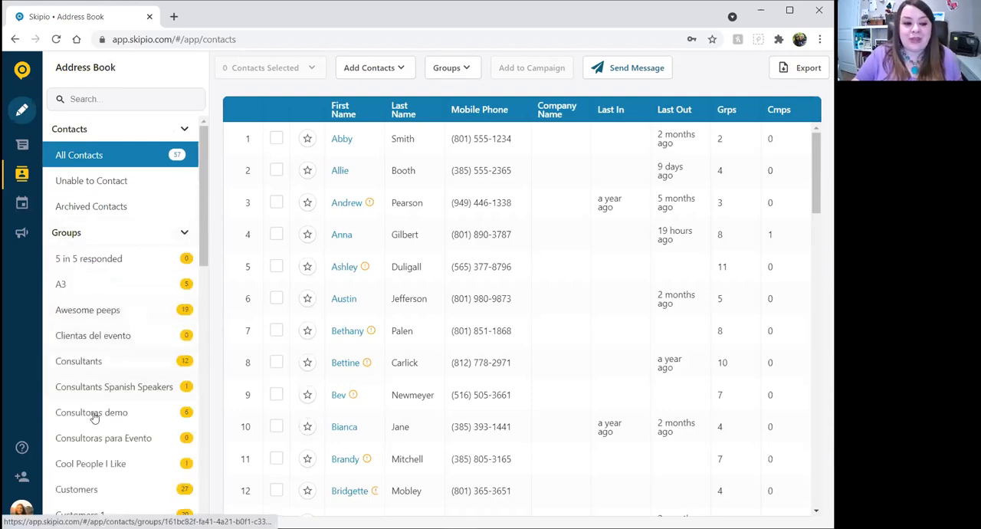
click(123, 460)
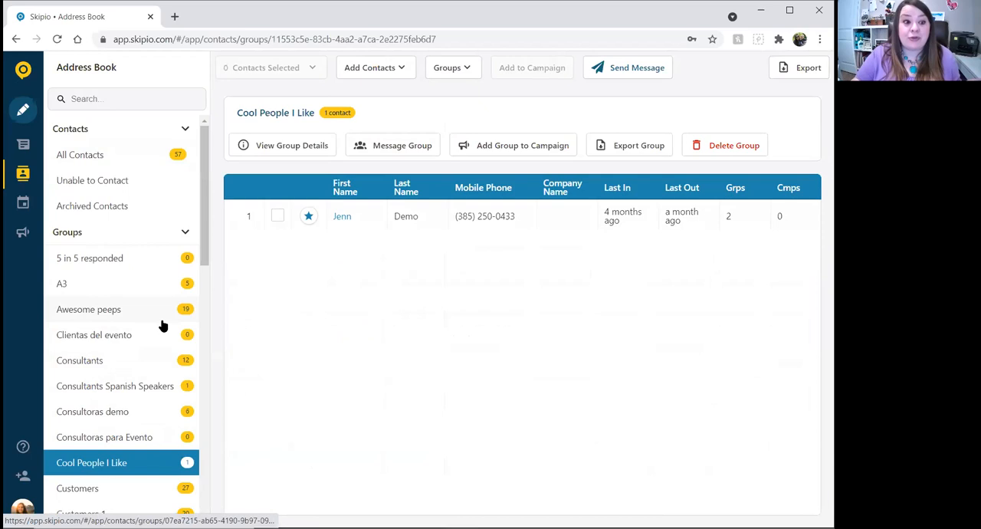
click(91, 154)
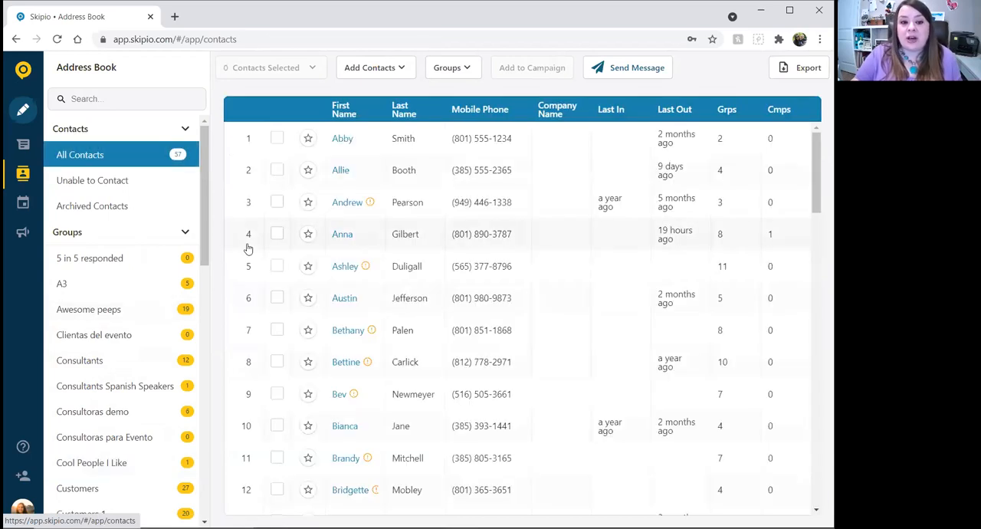
Select the first three contacts in the All Contacts list.
click(277, 139)
click(277, 170)
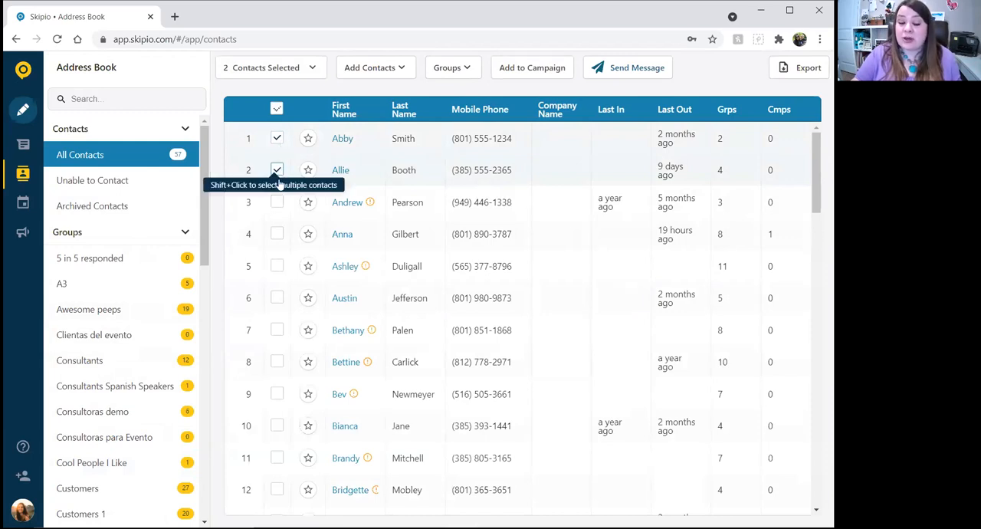
click(277, 201)
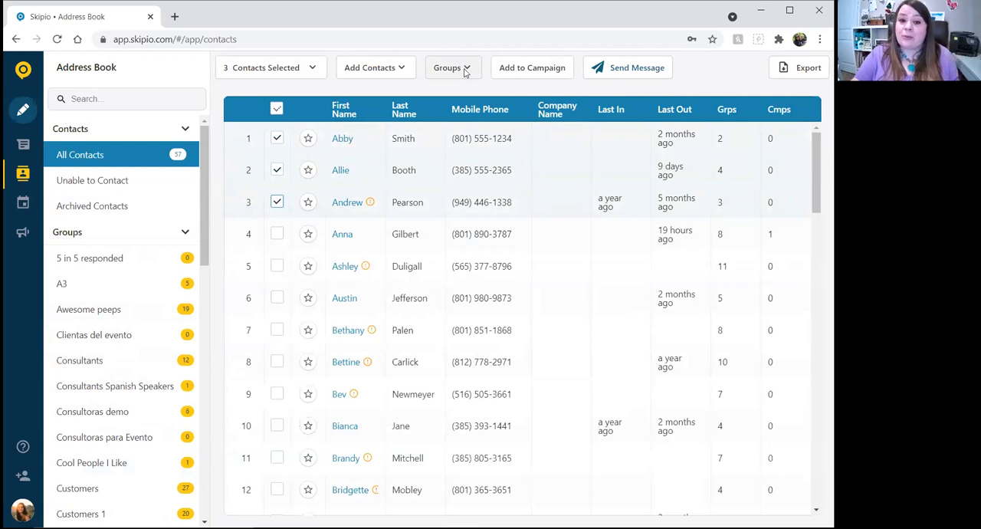
Look through the group checklist to see which groups the three selected contacts belong to.
click(465, 69)
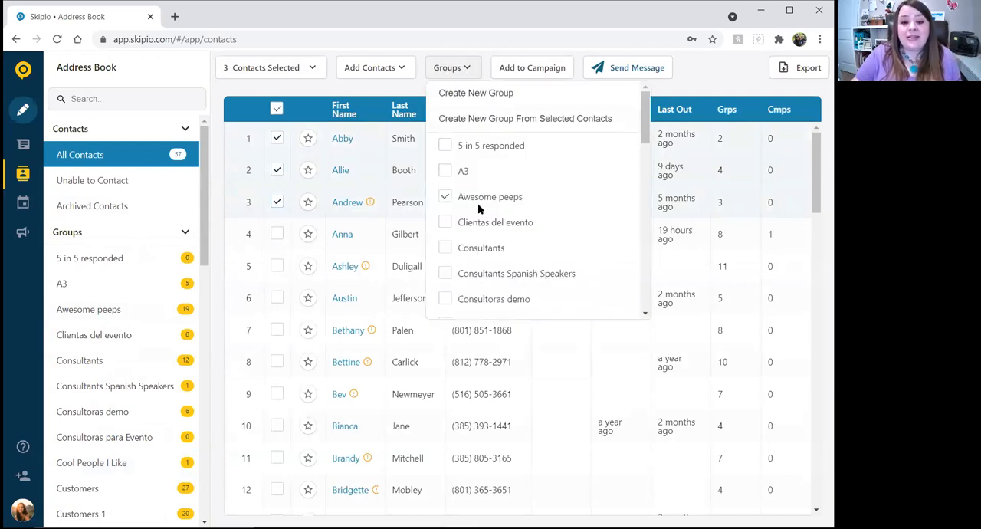
scroll(481, 259, down, 8)
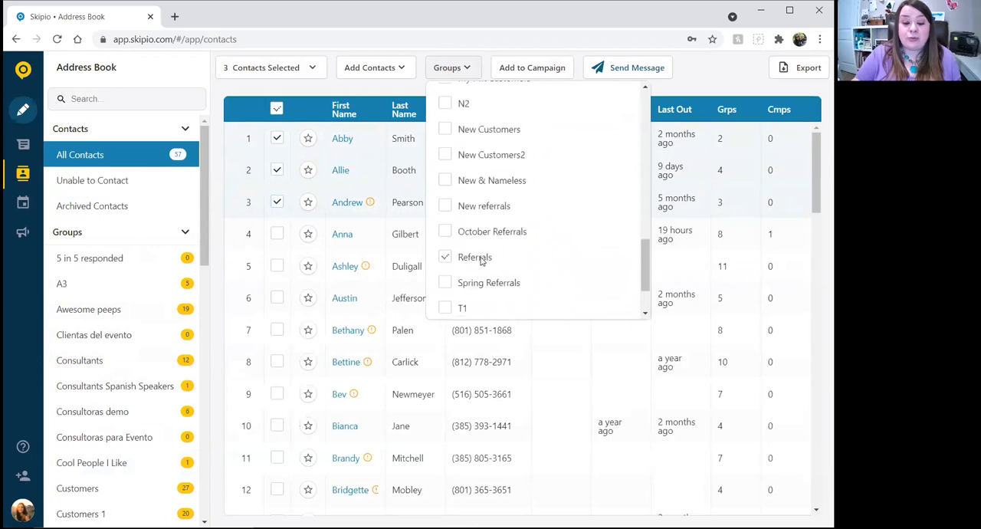
scroll(481, 260, down, 1)
scroll(481, 261, up, 8)
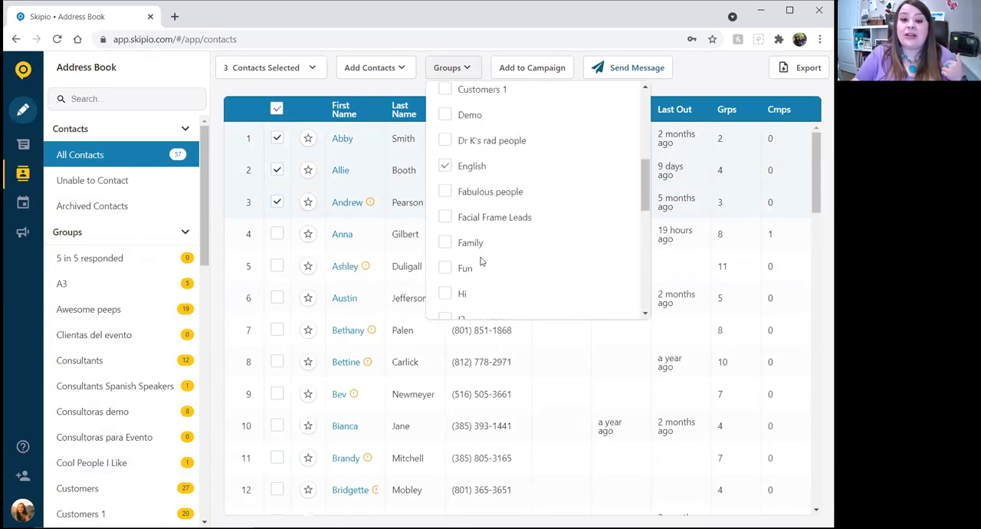
scroll(481, 260, down, 8)
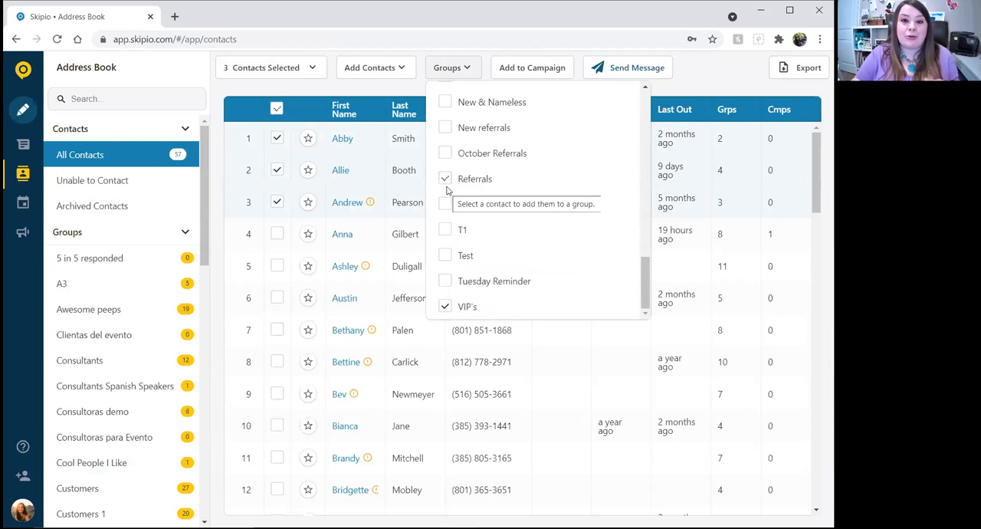
scroll(506, 226, up, 10)
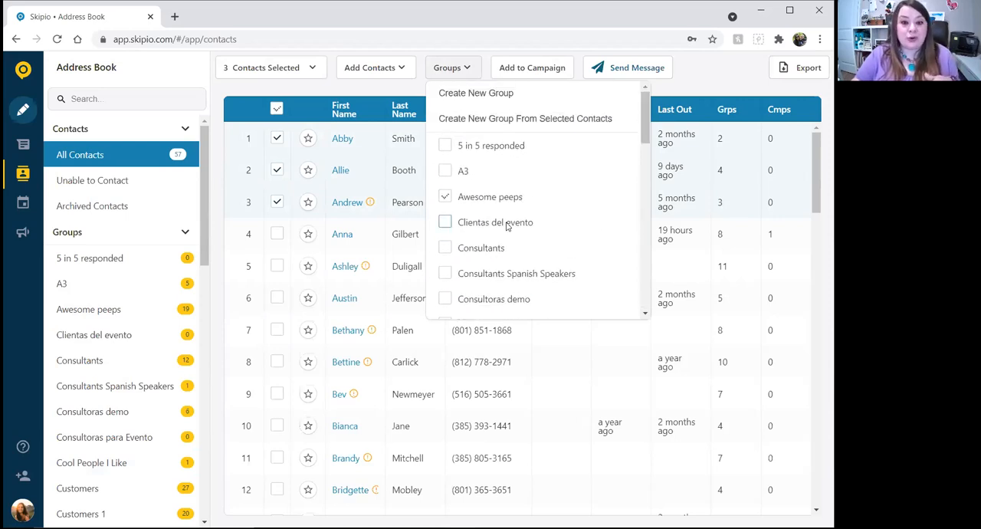
Add the three selected contacts to the Cool People I Like group.
scroll(505, 226, down, 3)
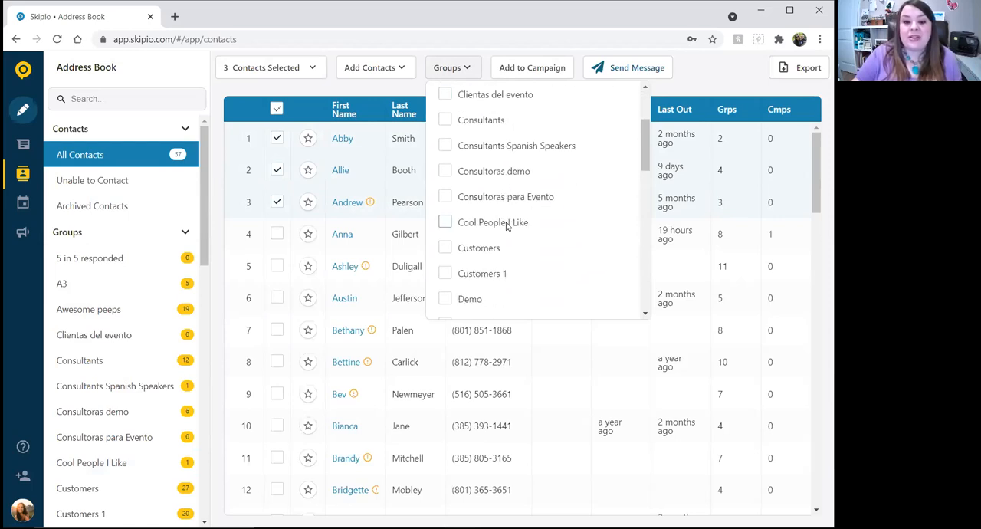
scroll(506, 226, up, 3)
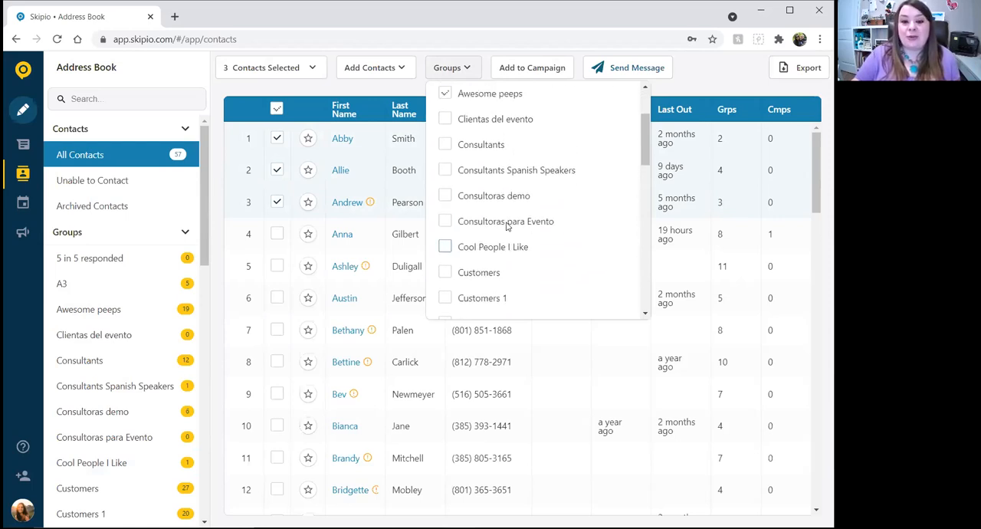
scroll(506, 226, down, 3)
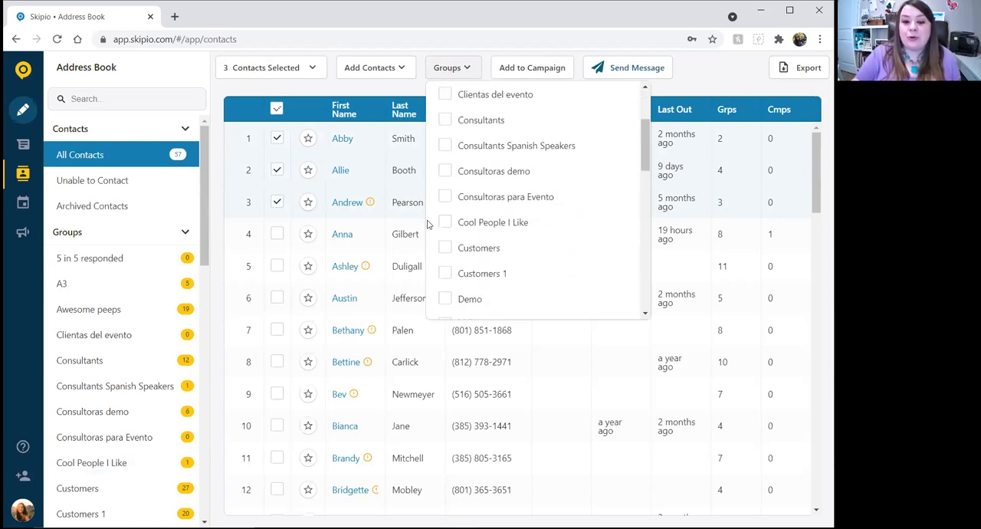
click(443, 223)
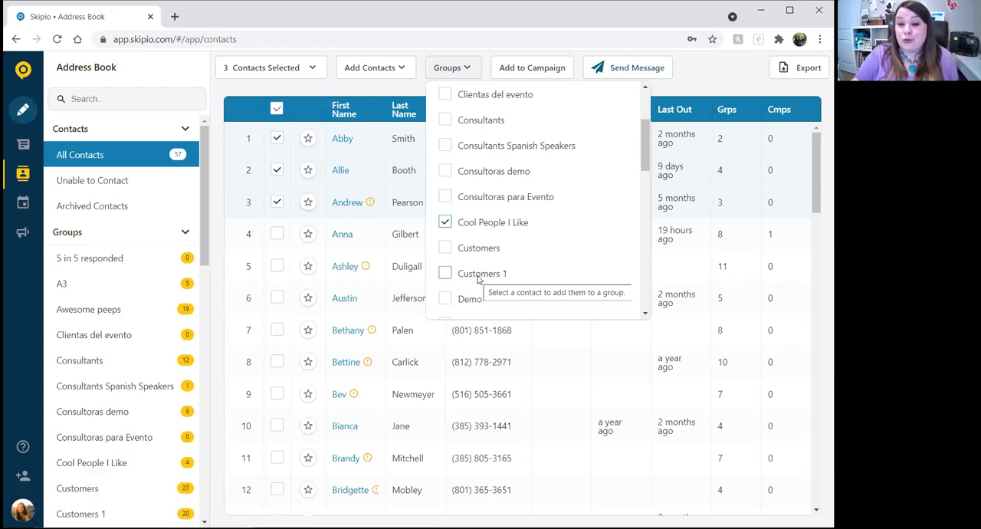
Remove the three selected contacts from the Cool People I Like group and clear the selection.
click(446, 223)
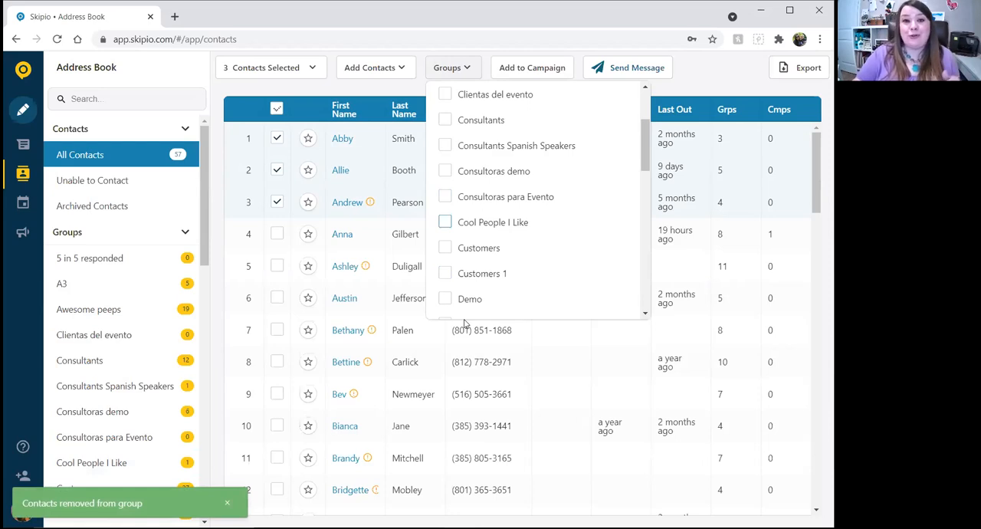
click(308, 91)
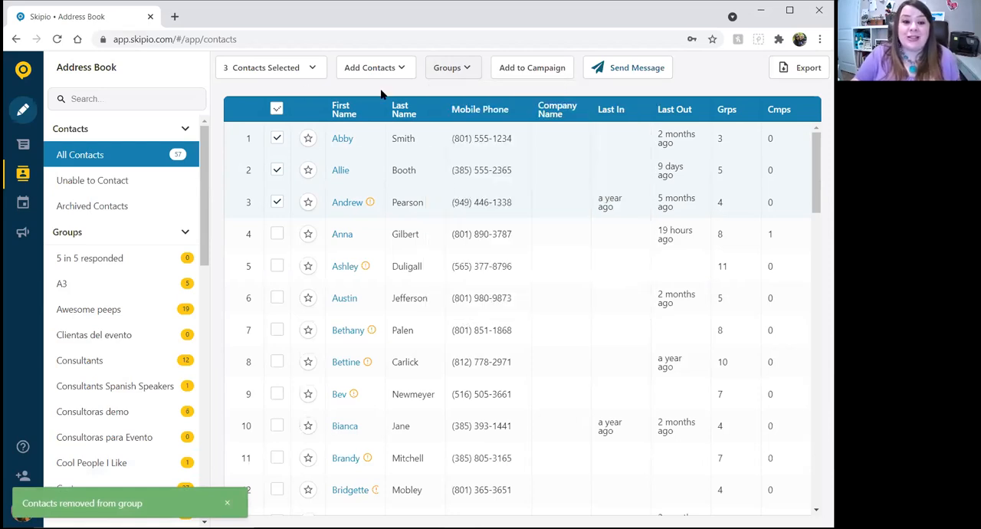
click(276, 109)
Select only the first contact and add it to the 5 in 5 responded, A3 and Consultoras demo groups.
click(276, 138)
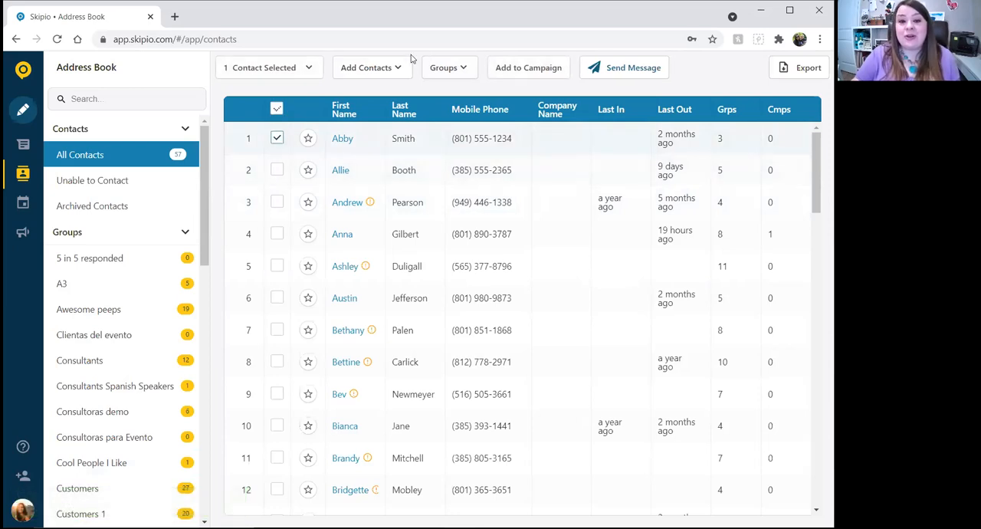
click(462, 69)
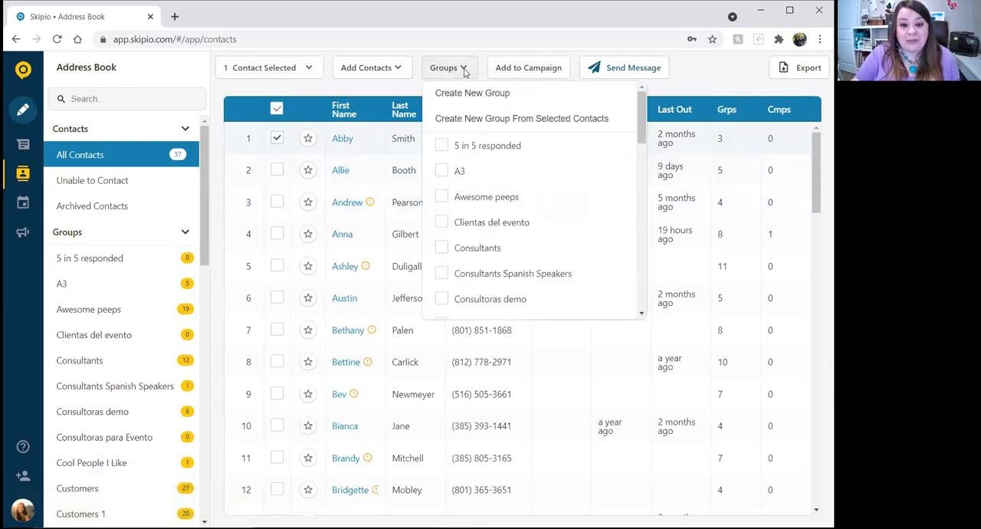
scroll(445, 207, down, 5)
scroll(445, 207, down, 1)
scroll(445, 206, up, 6)
click(441, 145)
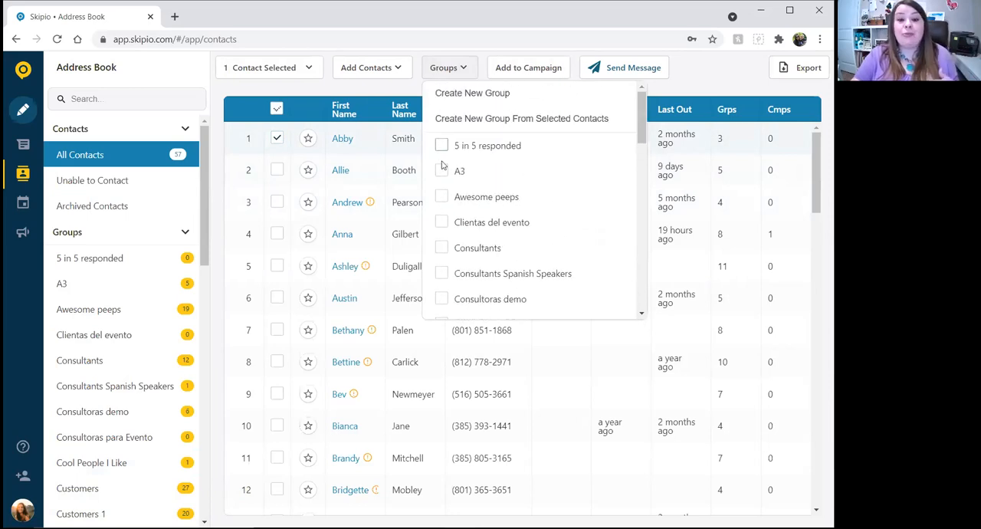
click(443, 172)
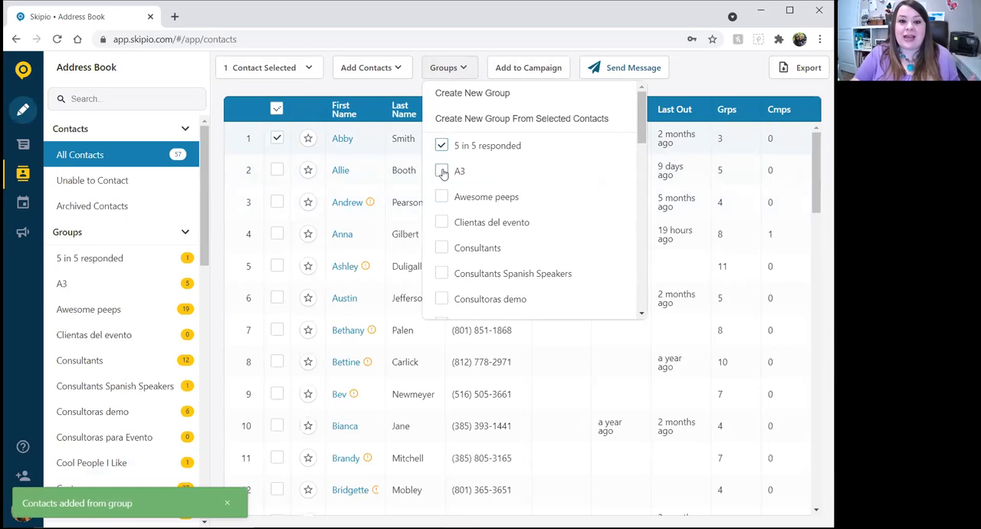
click(442, 300)
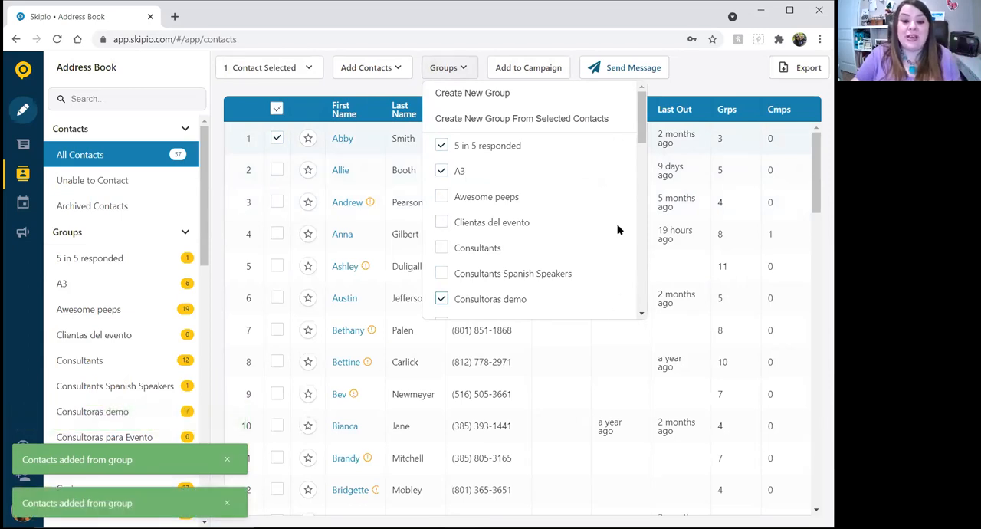
Remove the first contact from the Consultoras demo, A3 and 5 in 5 responded groups, and clear the selection.
click(441, 299)
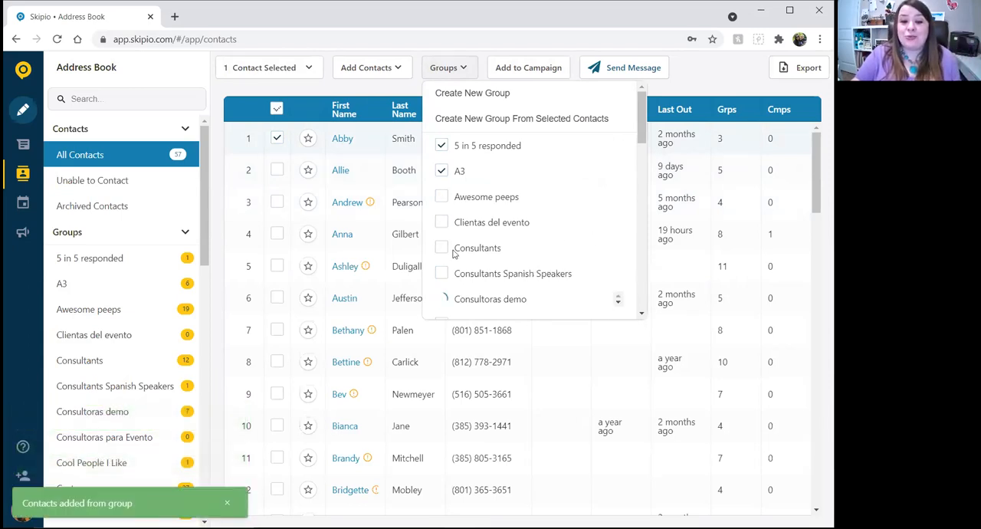
click(441, 170)
click(441, 145)
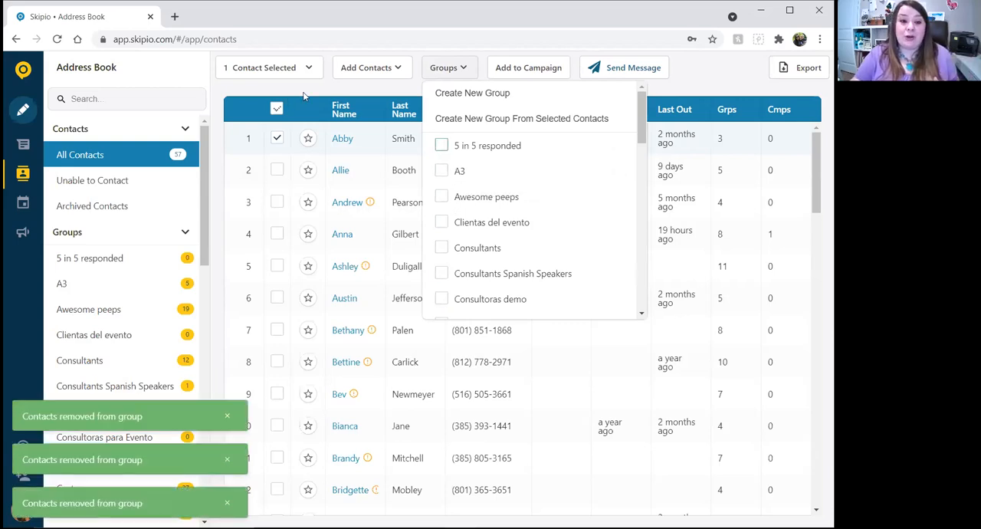
click(277, 109)
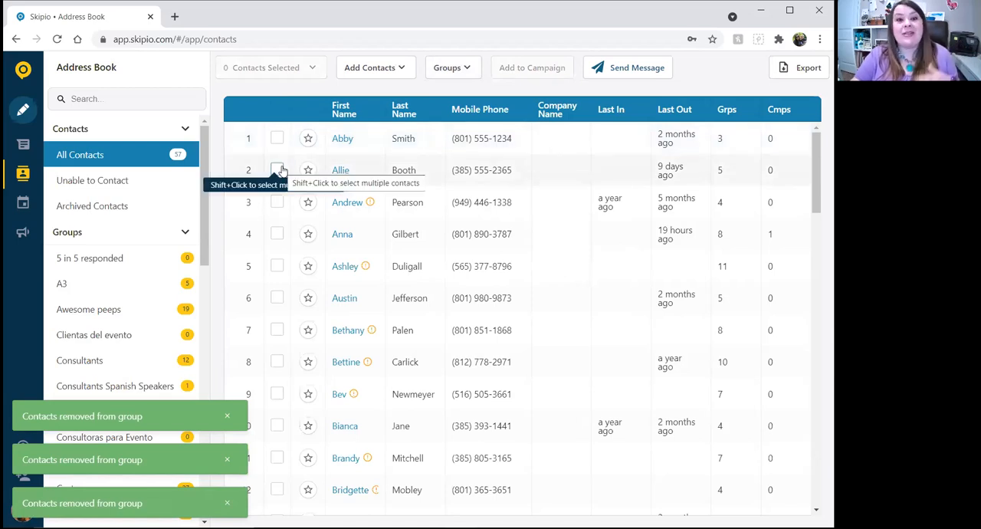
Check the members of the Cool People I Like group and go back to All Contacts.
scroll(156, 284, down, 4)
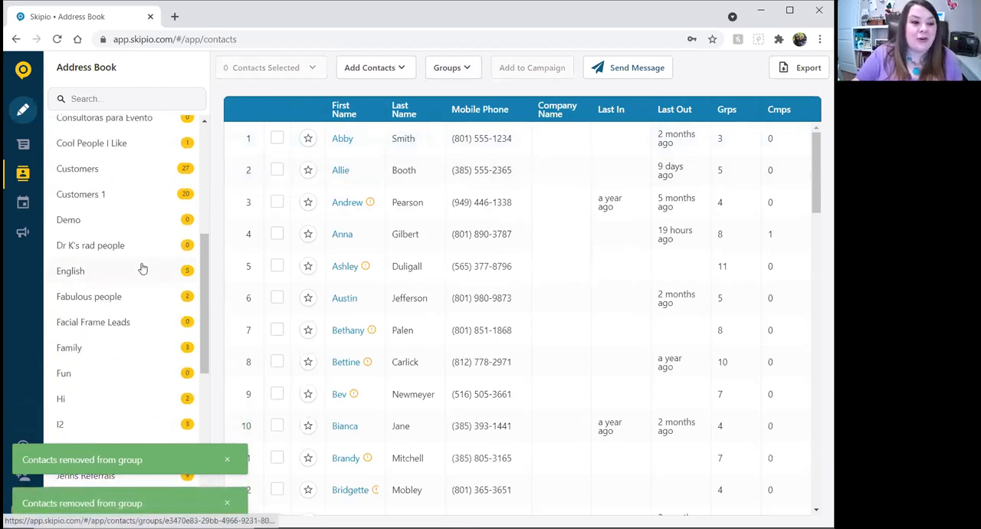
scroll(134, 246, up, 1)
click(123, 207)
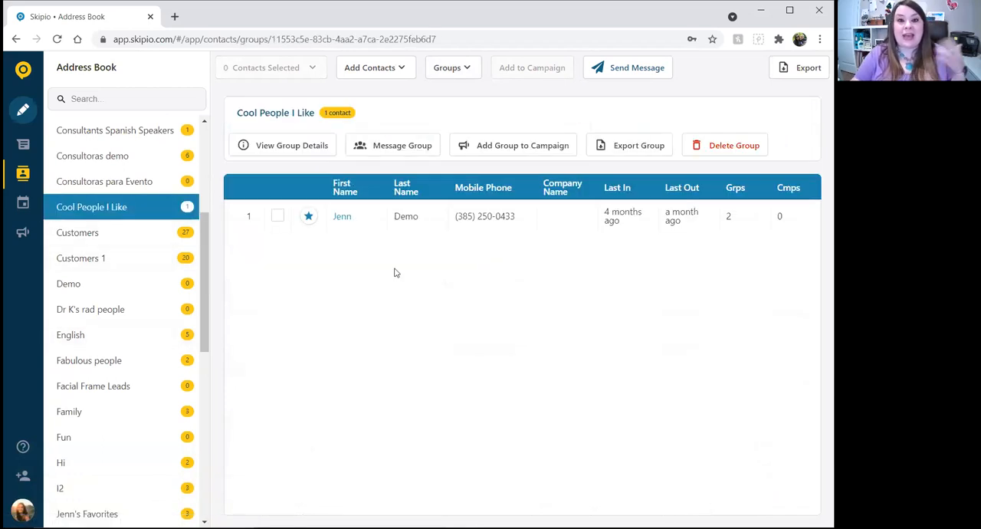
scroll(127, 168, up, 4)
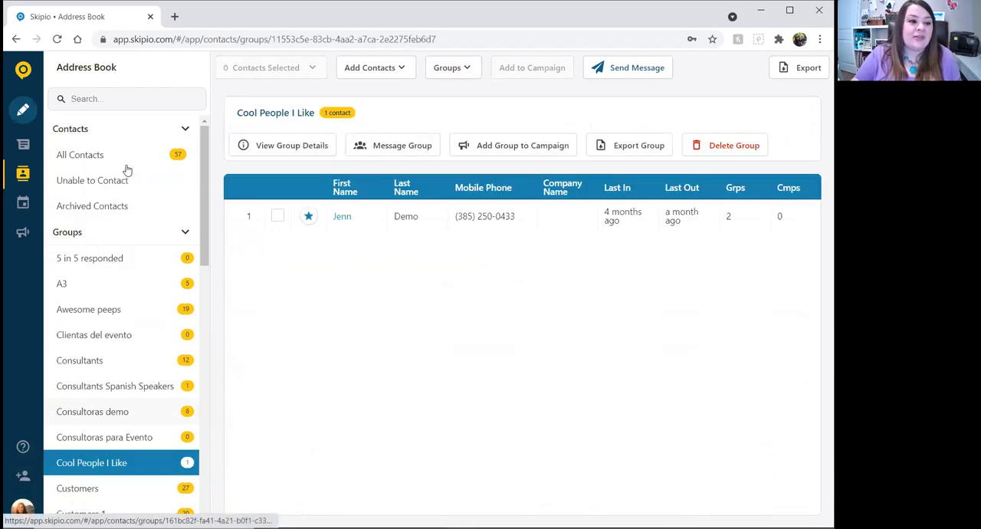
click(127, 163)
Select the first three contacts in All Contacts and add them to the Cool People I Like group.
click(277, 138)
click(276, 169)
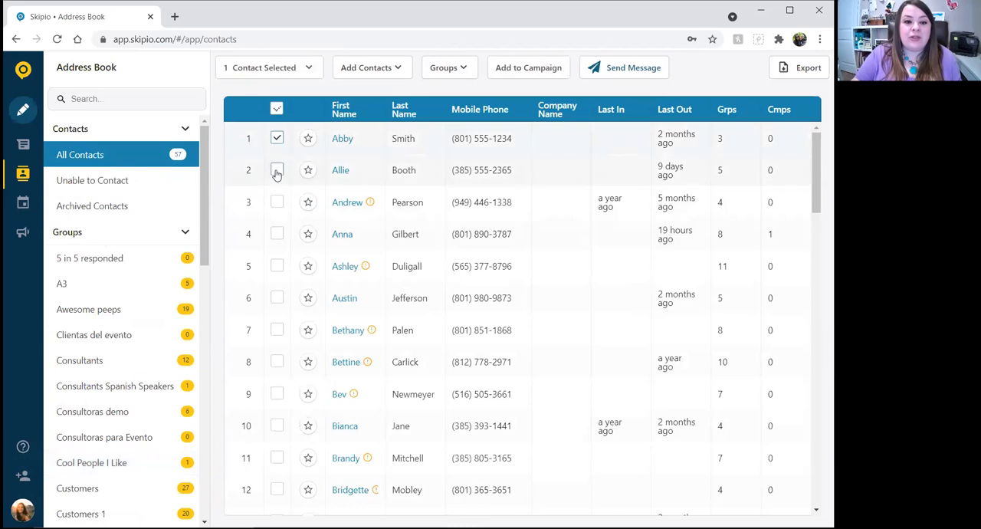
click(451, 67)
scroll(490, 229, down, 3)
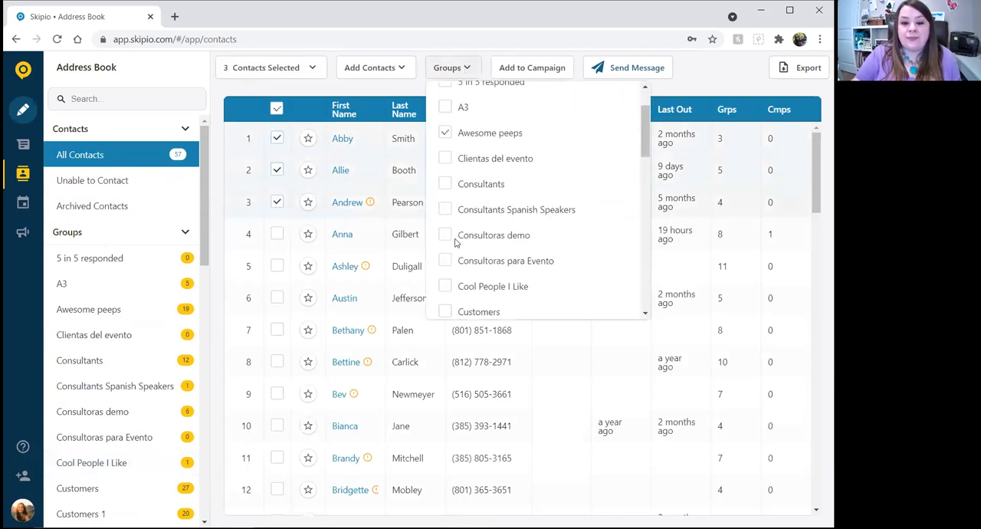
click(445, 222)
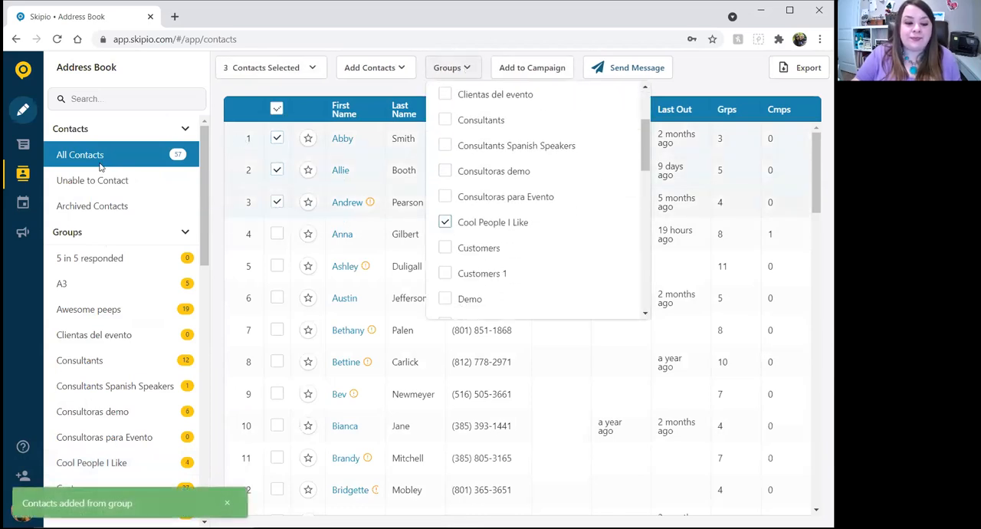
Open the Cool People I Like group and reload the page to check its updated member list.
scroll(125, 320, down, 3)
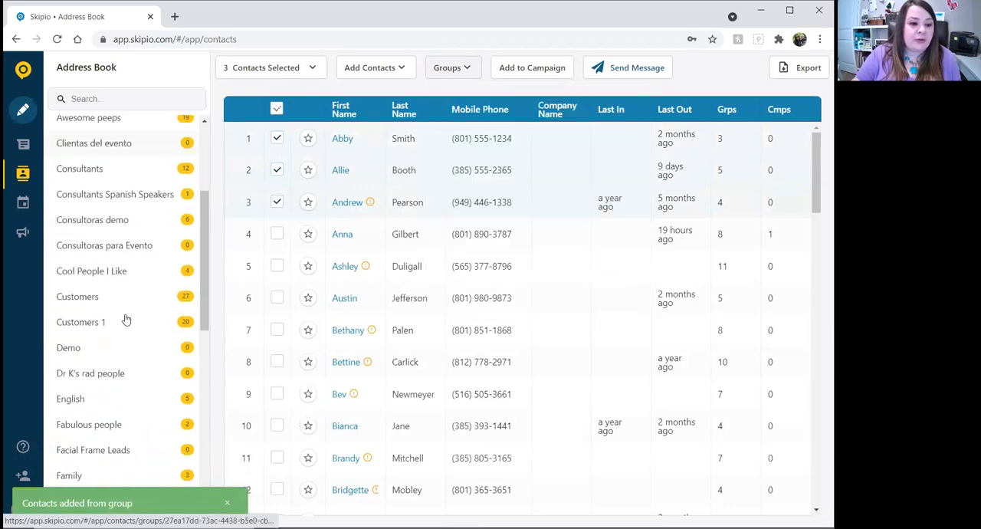
click(103, 272)
click(276, 186)
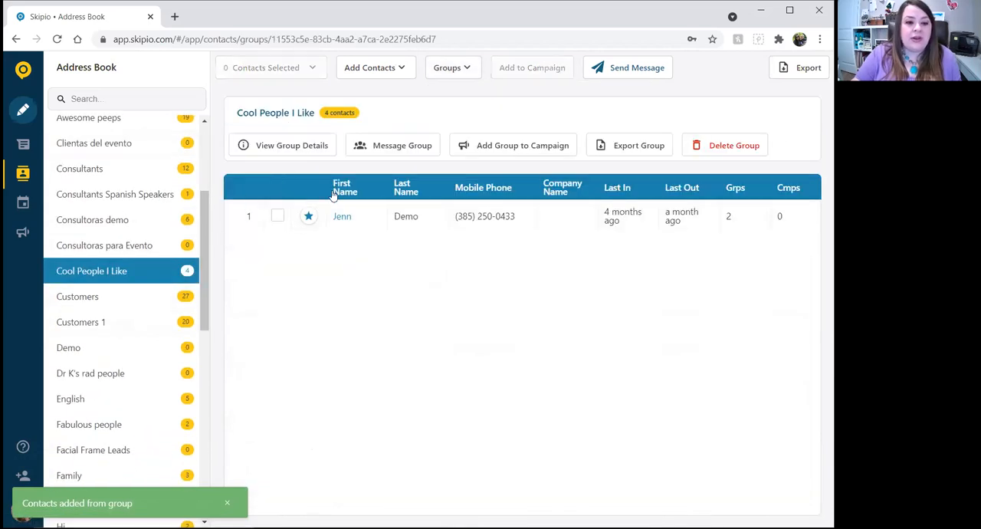
click(56, 39)
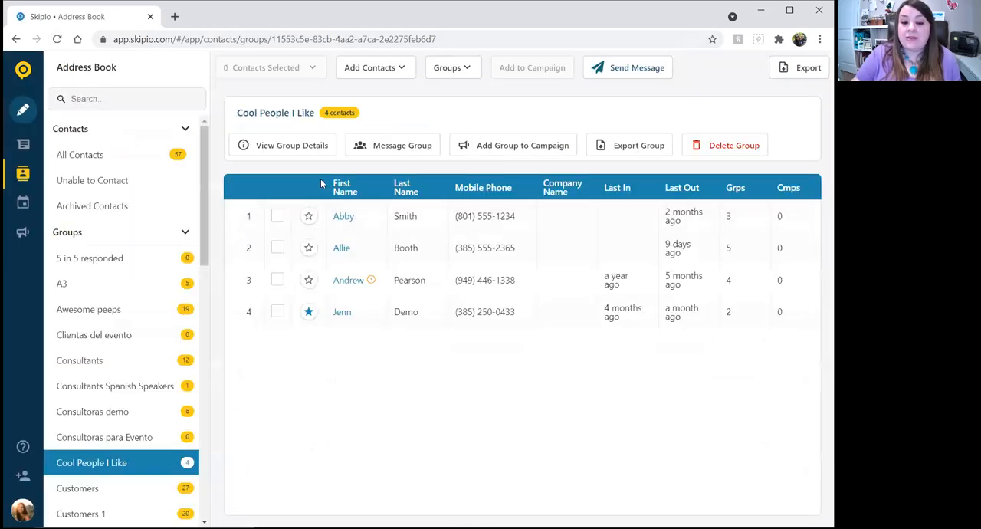
Remove the first two listed members from the Cool People I Like group and reload the page.
click(277, 216)
click(278, 247)
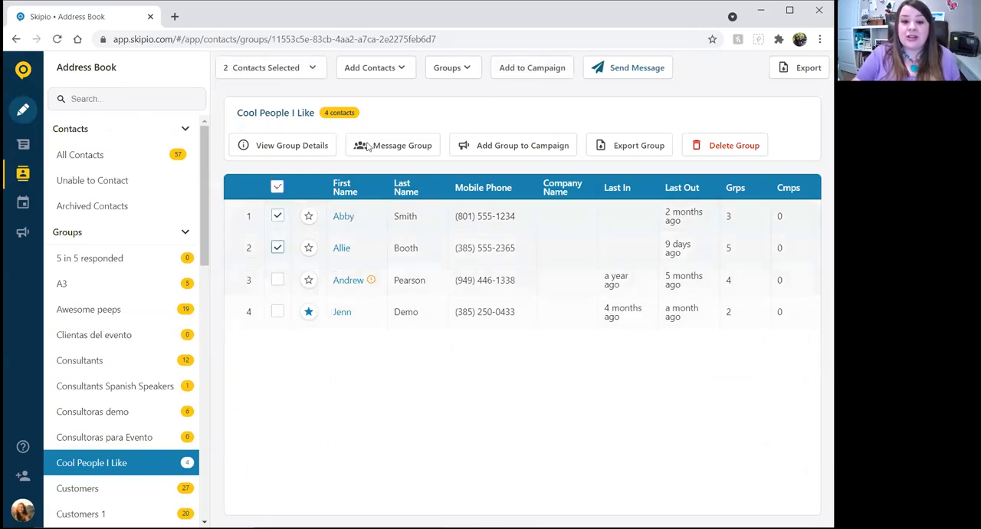
click(464, 69)
scroll(483, 158, down, 3)
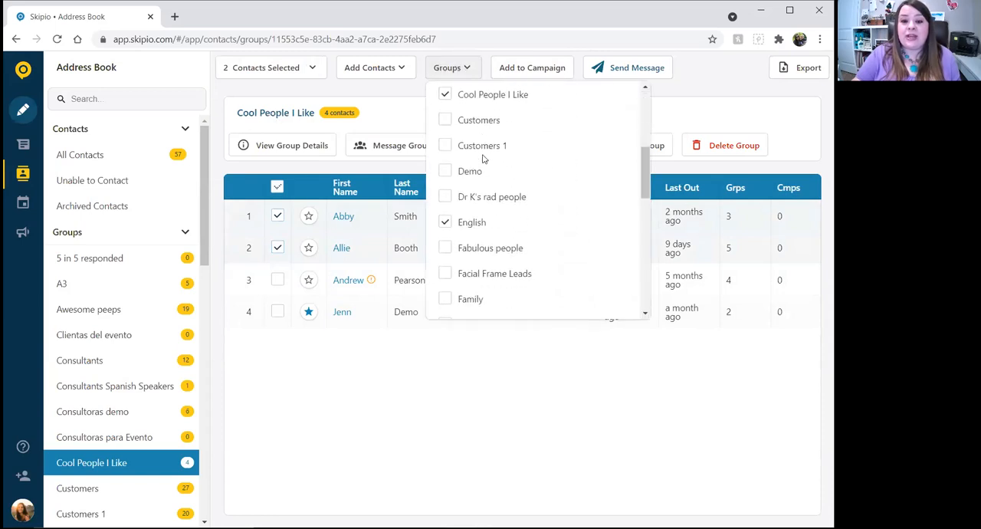
click(443, 96)
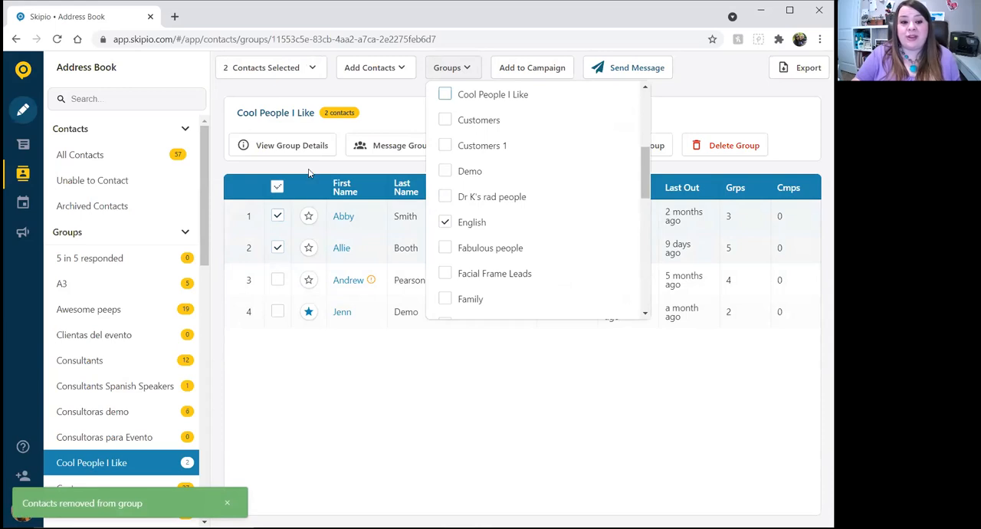
click(277, 187)
click(57, 38)
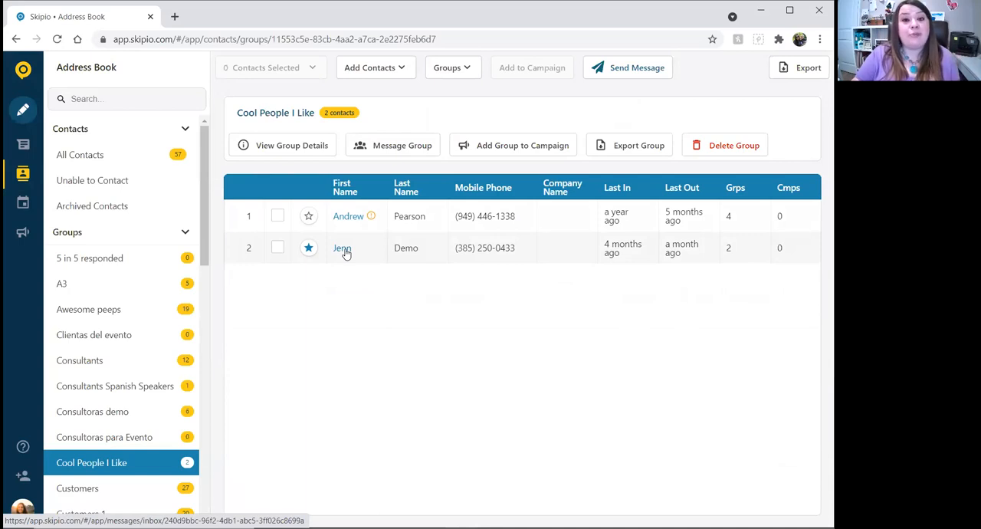
Open the first contact in All Contacts, remove them from the VIP's group and save the contact.
click(70, 154)
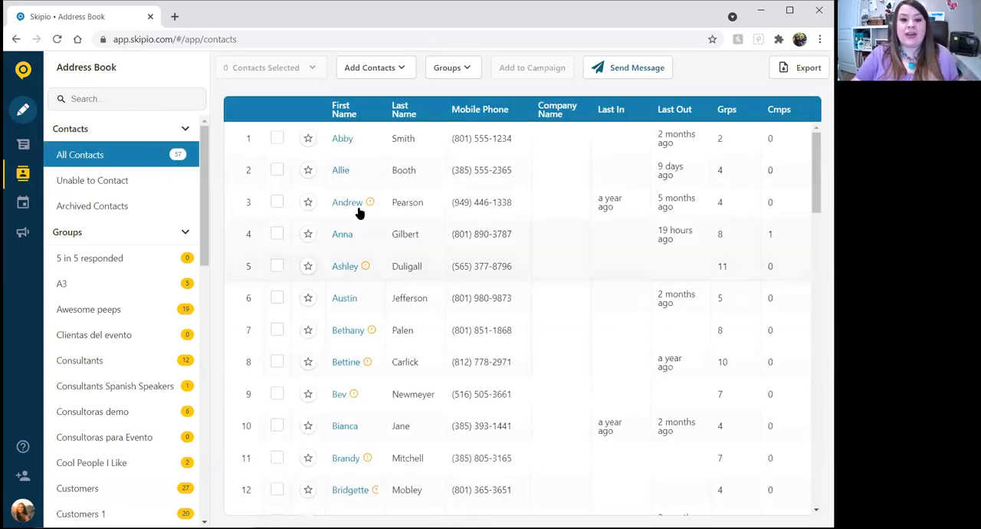
click(341, 139)
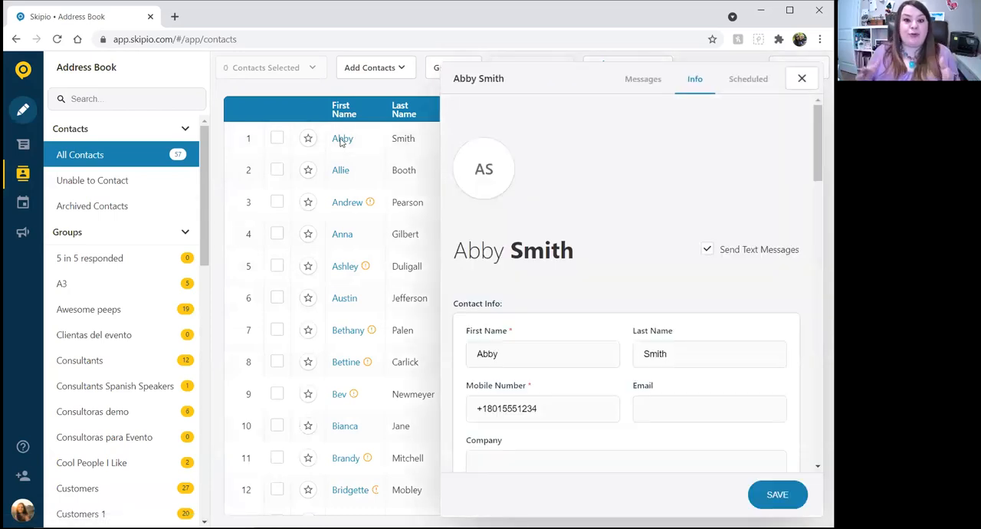
scroll(610, 214, down, 10)
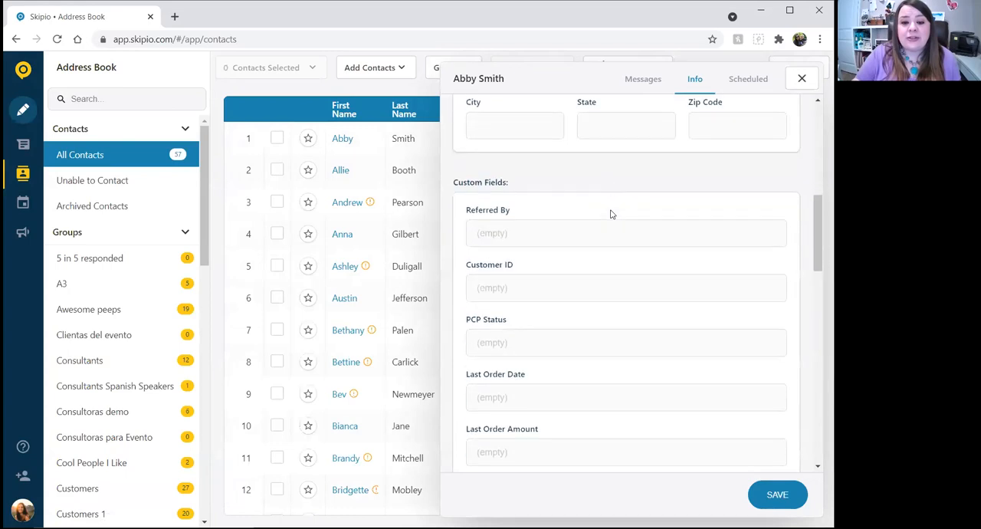
scroll(611, 213, down, 3)
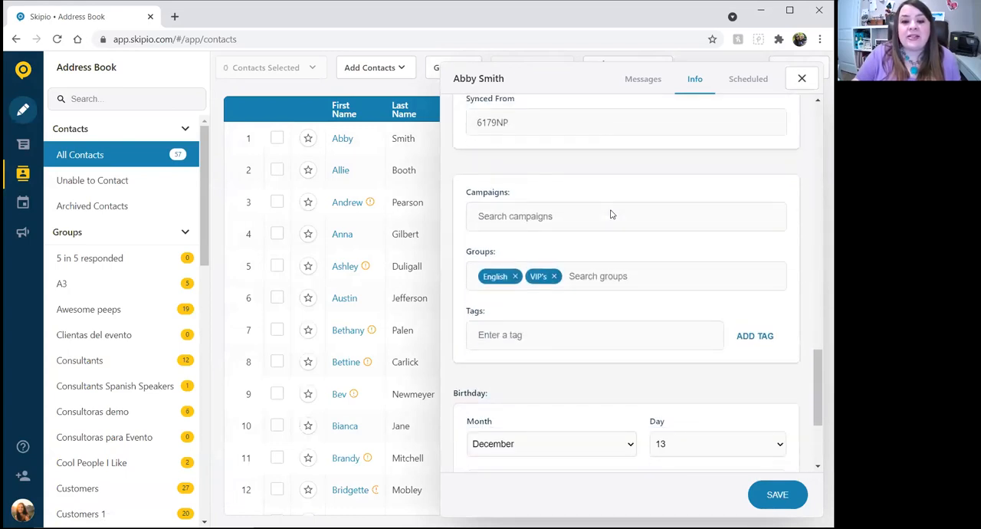
click(553, 277)
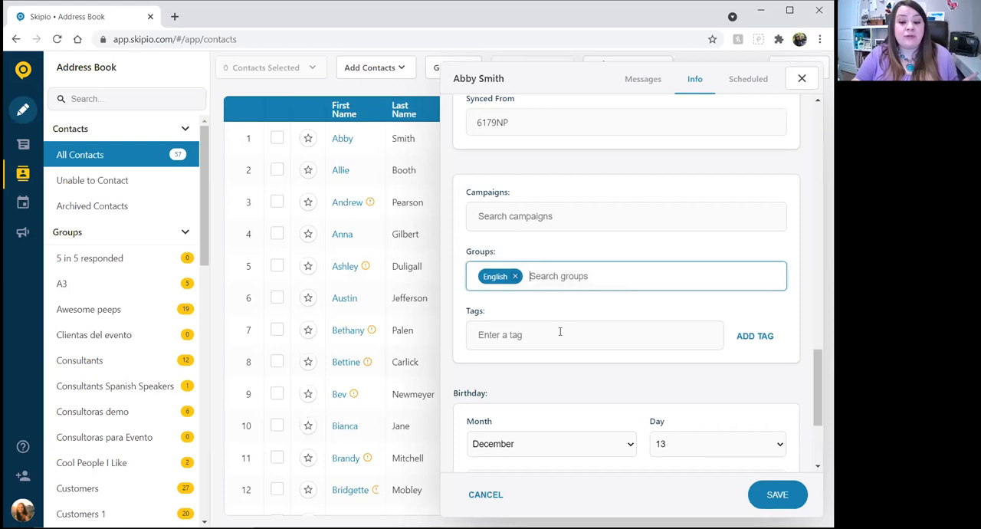
click(775, 505)
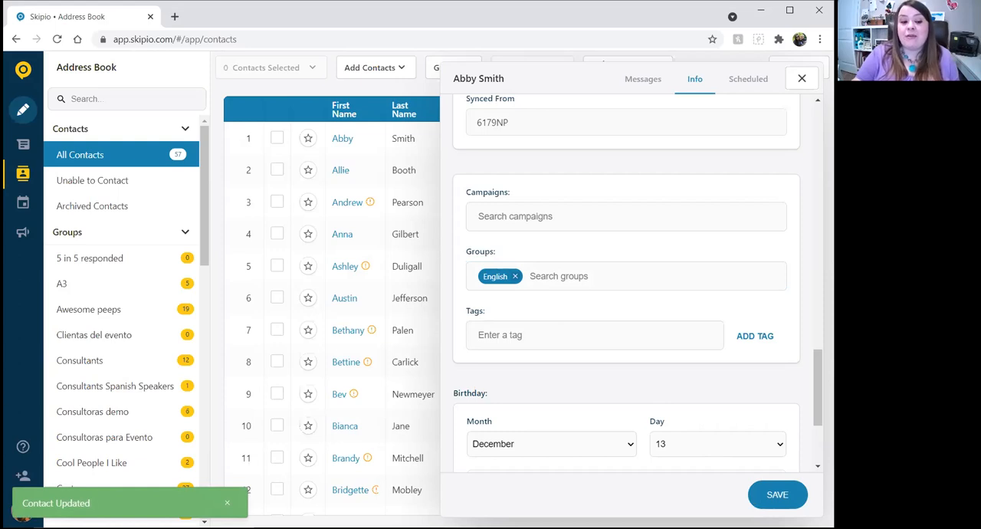
Add the same contact to the Cool People I Like group, save the change and close the contact's details.
click(562, 280)
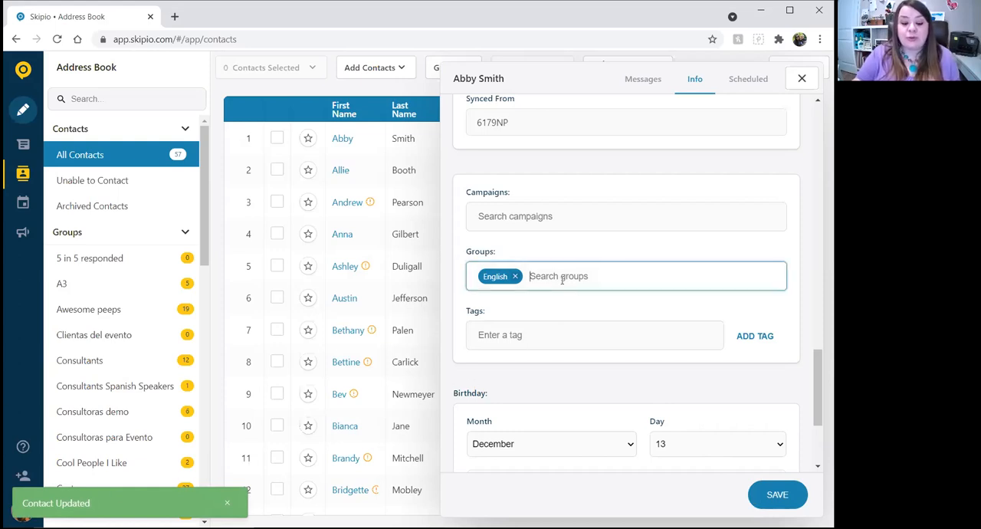
text(co)
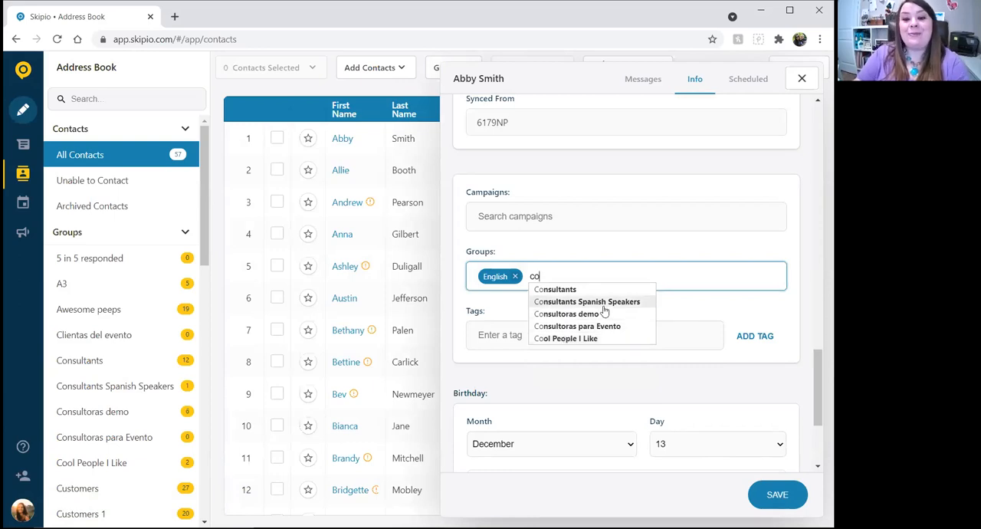
click(566, 338)
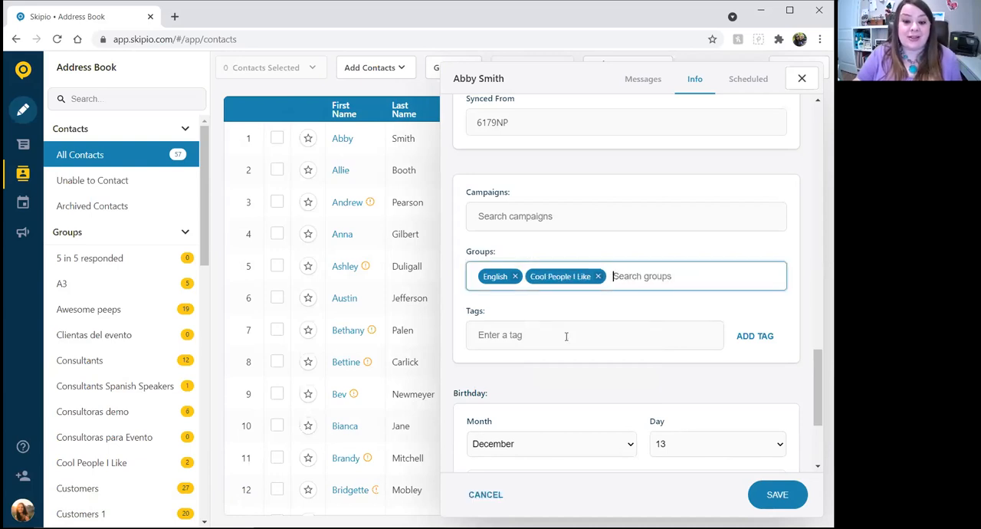
click(773, 502)
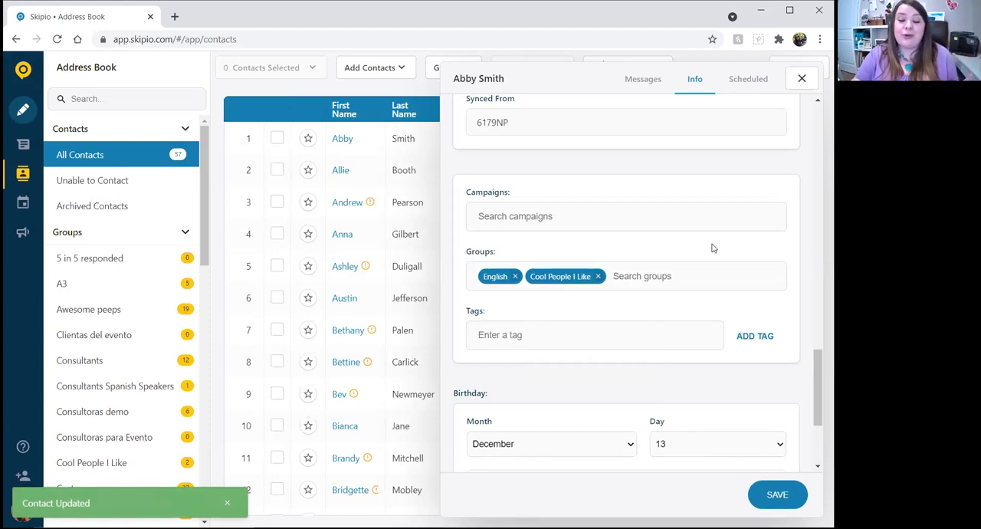
scroll(711, 247, up, 10)
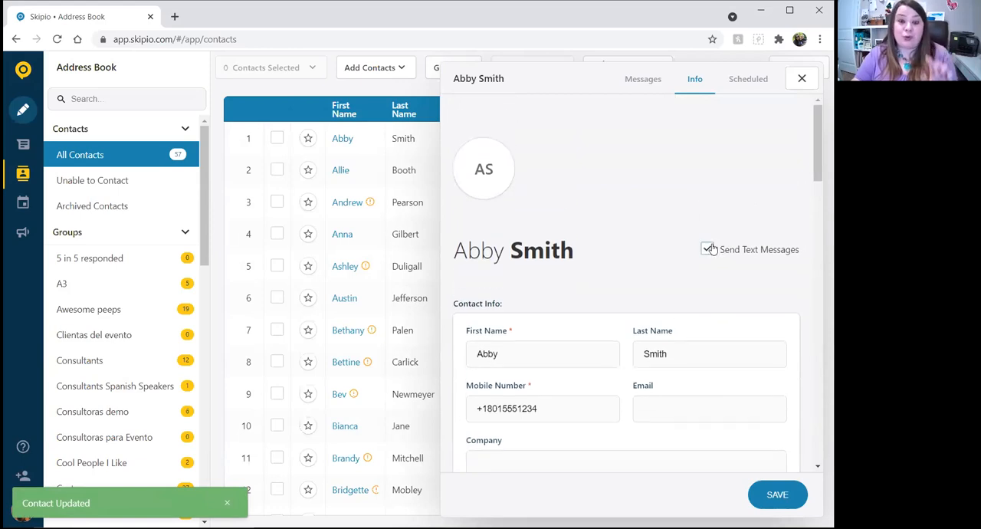
click(801, 78)
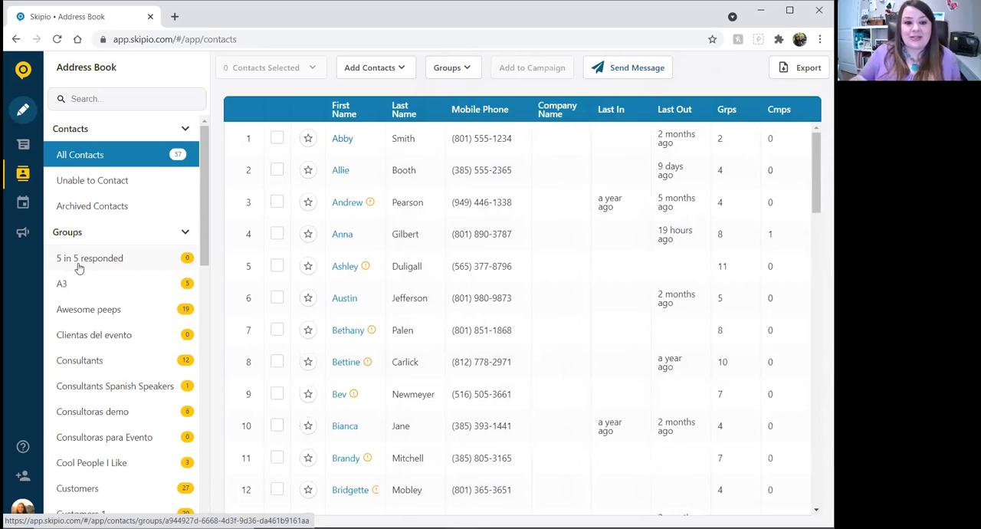
click(115, 310)
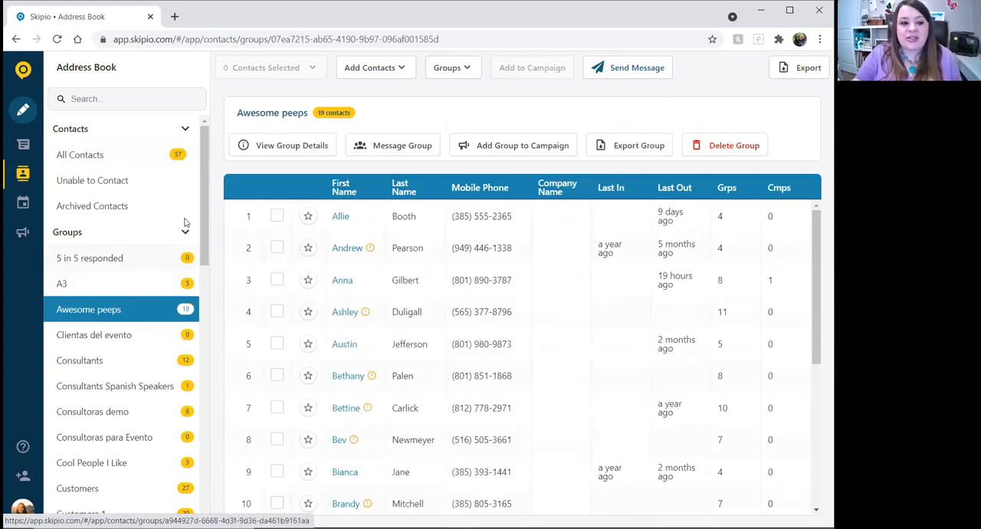
click(165, 233)
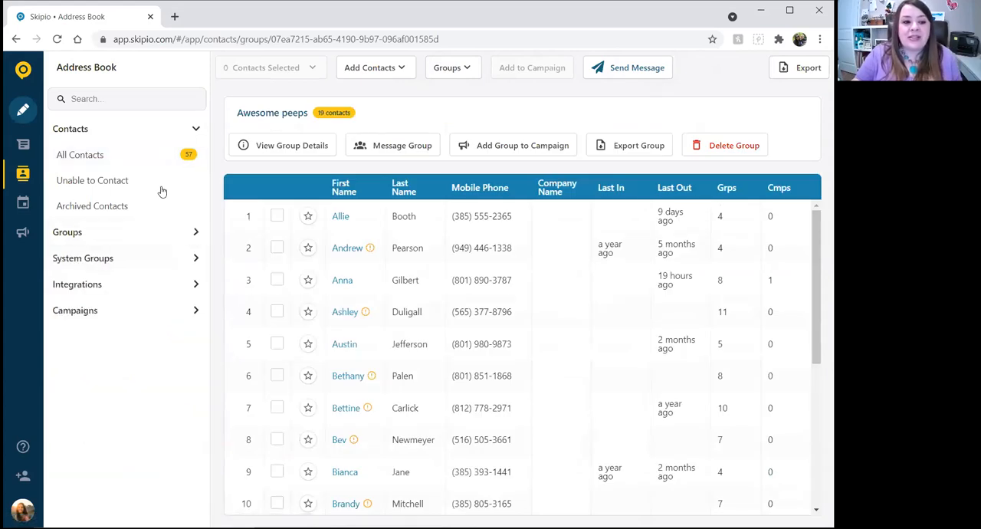
click(23, 68)
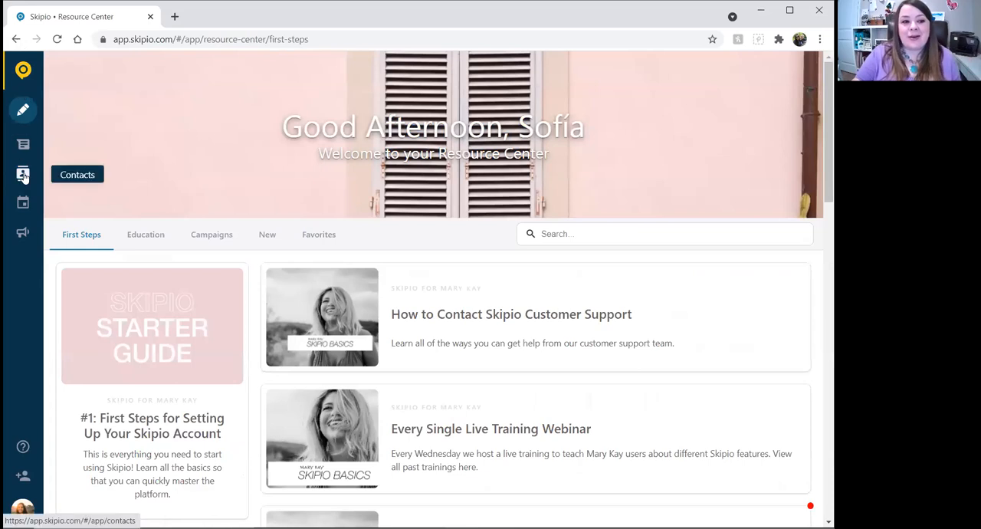
Open the Awesome peeps group from the contacts area and view a new message addressed to the whole group, closing it unsent.
click(24, 176)
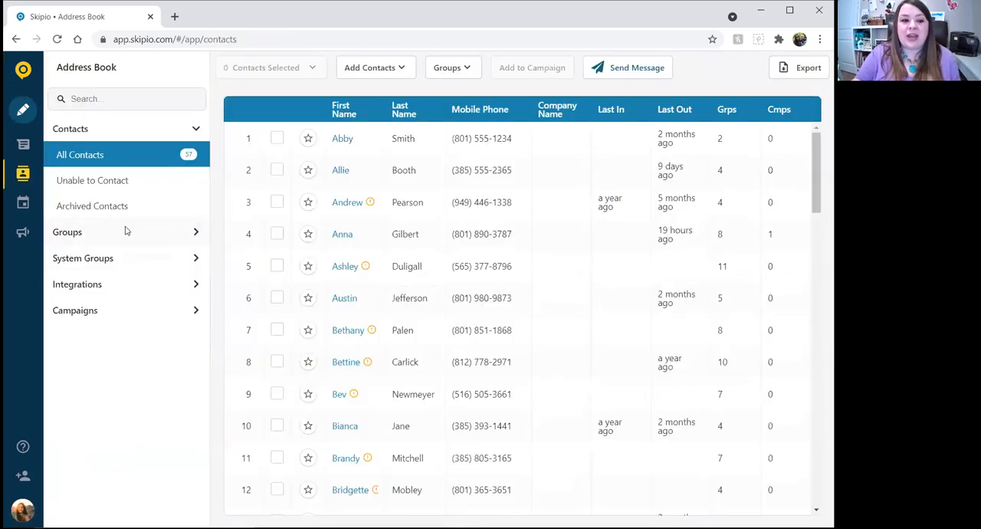
click(127, 231)
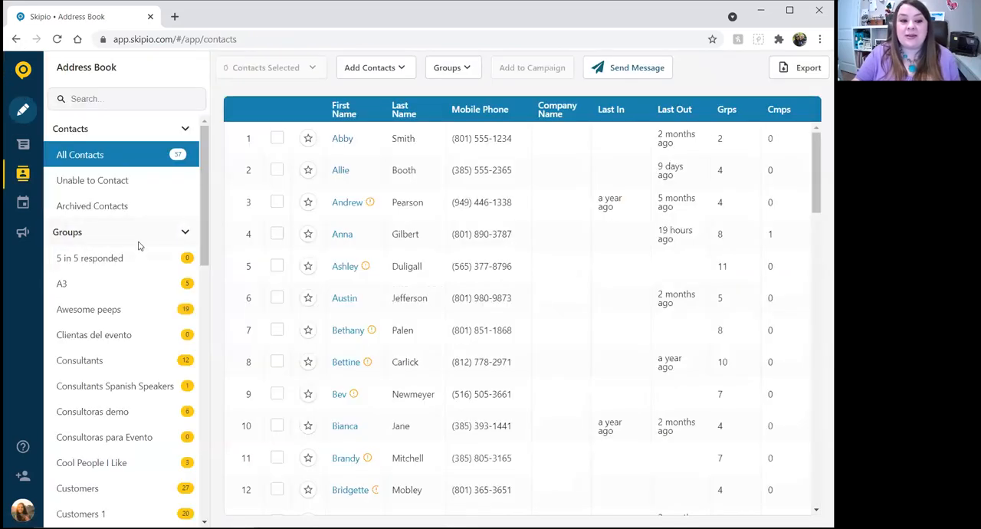
click(109, 311)
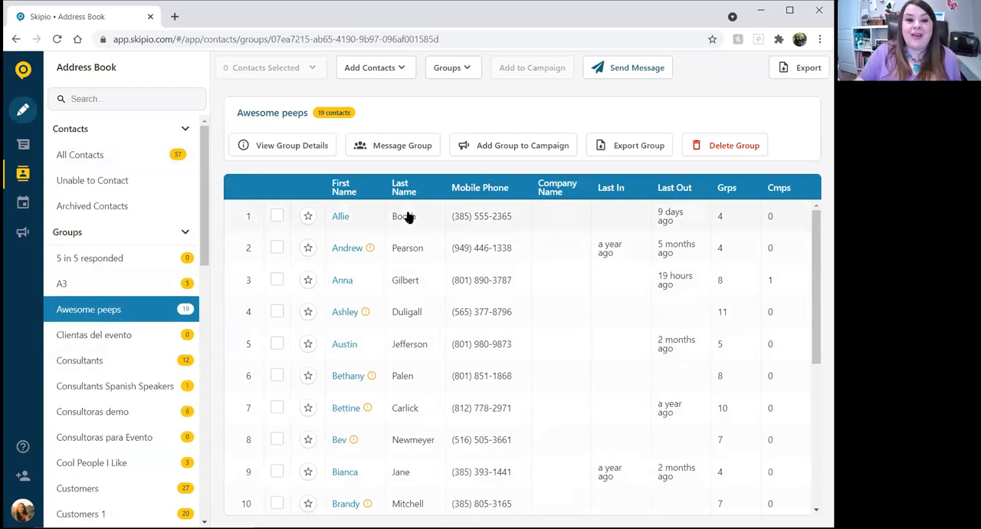
click(409, 146)
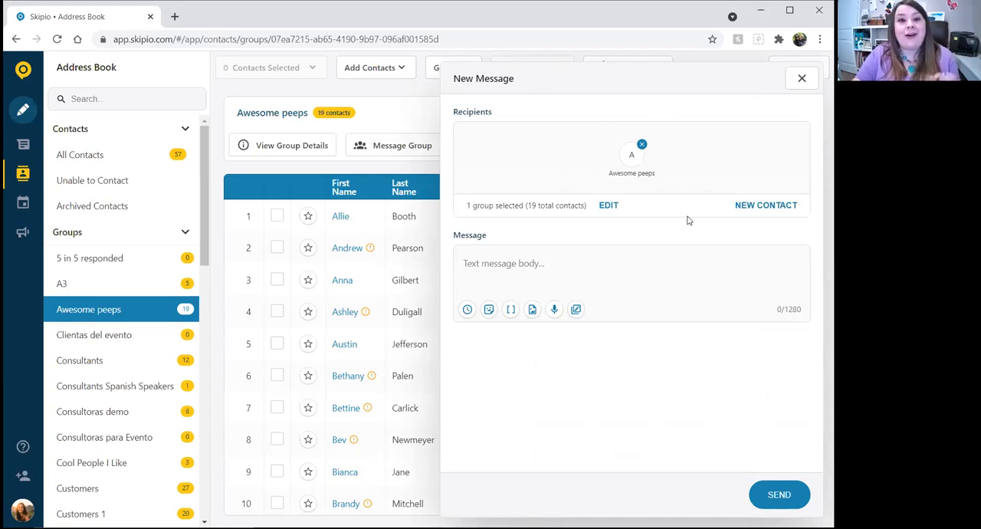
click(801, 77)
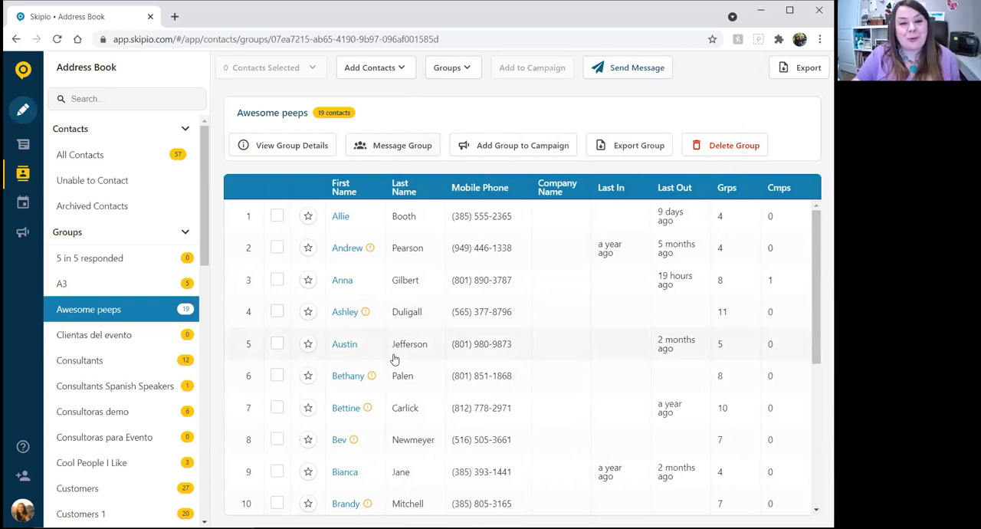
Select all members of the Awesome peeps group except the sixth, seventh and eighth listed contacts.
click(277, 216)
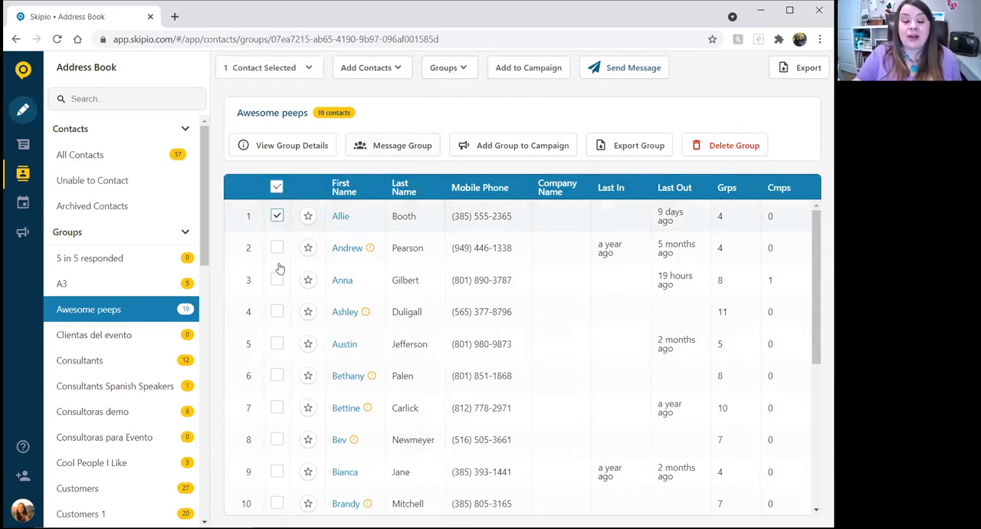
scroll(279, 291, down, 5)
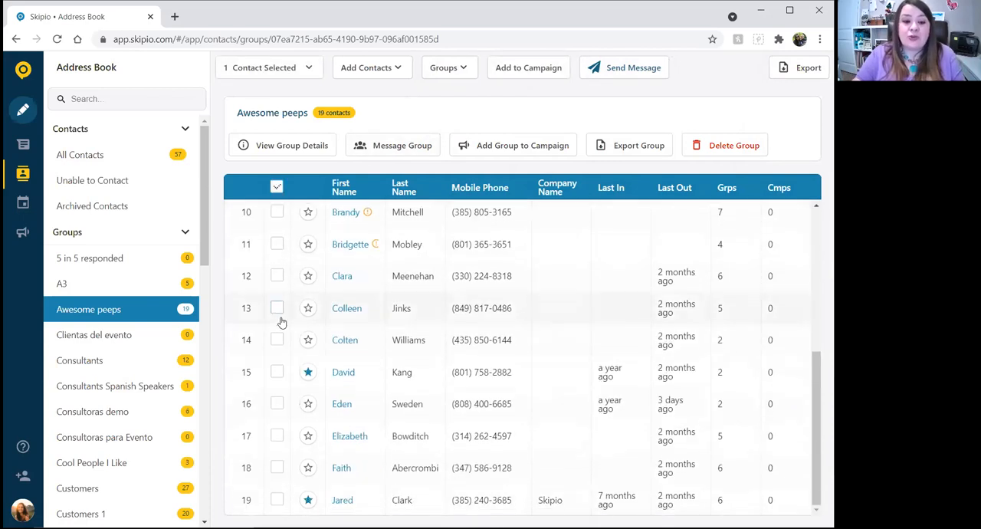
shift+click(276, 500)
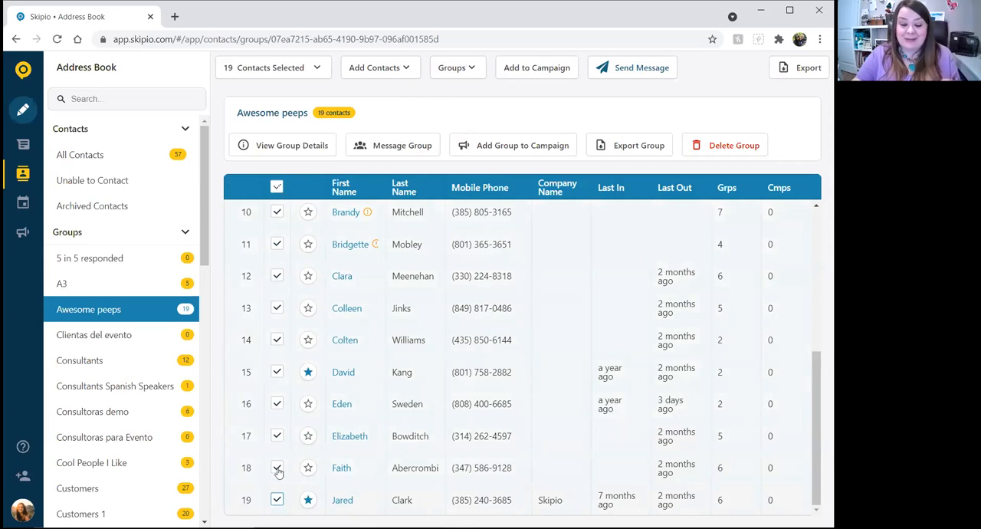
scroll(277, 413, up, 5)
click(277, 340)
click(276, 373)
click(277, 404)
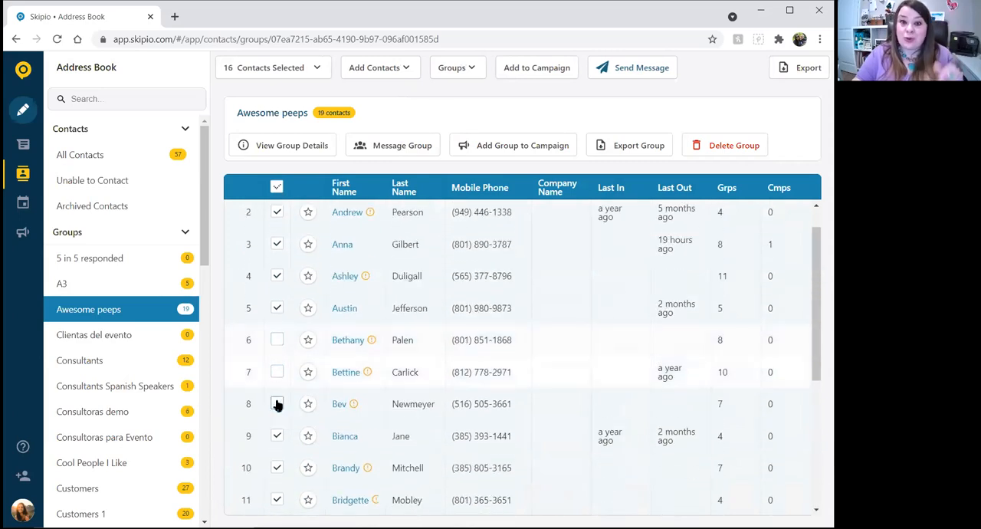
scroll(419, 283, up, 1)
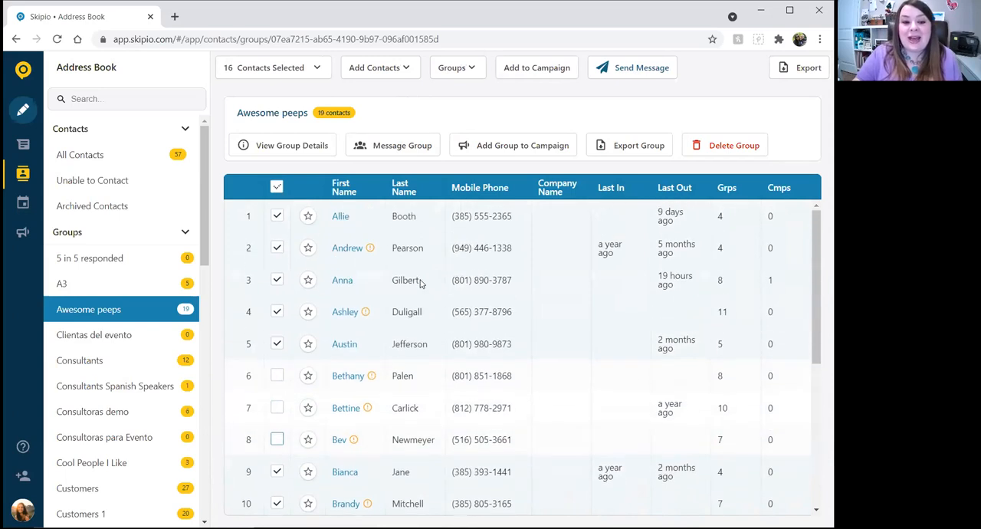
Compare the recipients of a message to the selected contacts with those of a whole-group message, closing each draft unsent.
click(641, 69)
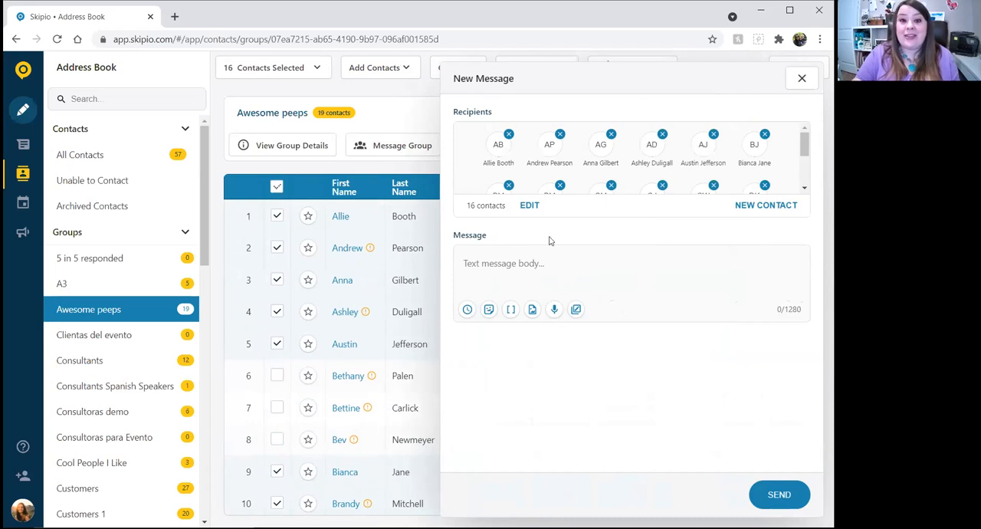
click(800, 79)
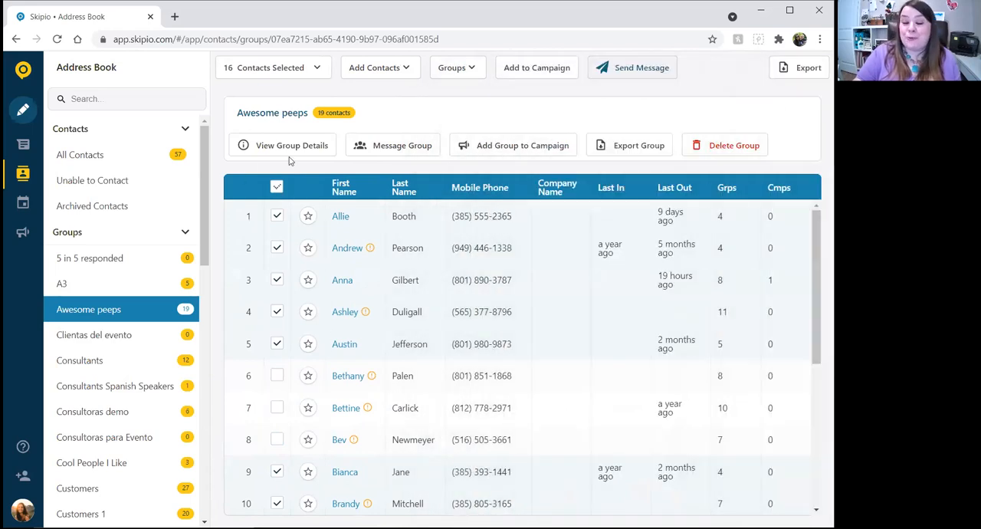
click(420, 145)
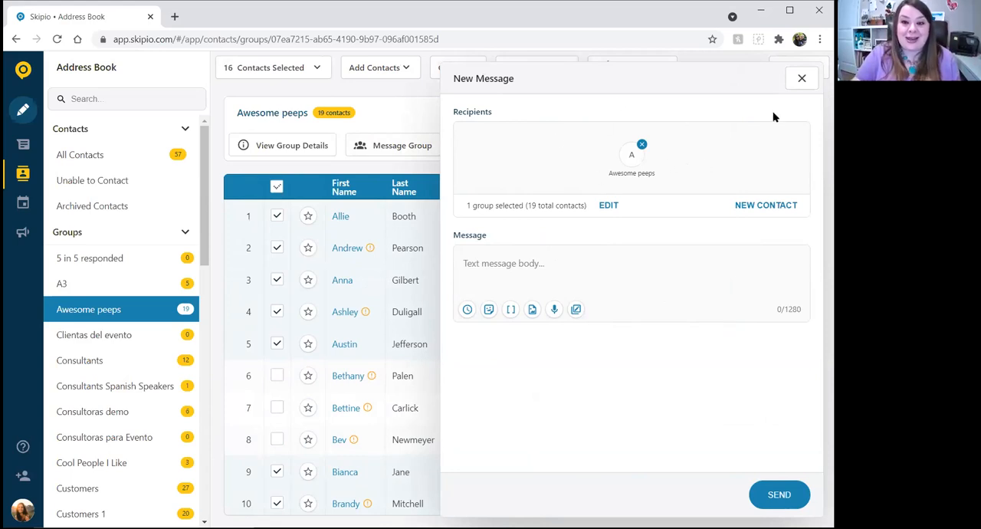
click(801, 78)
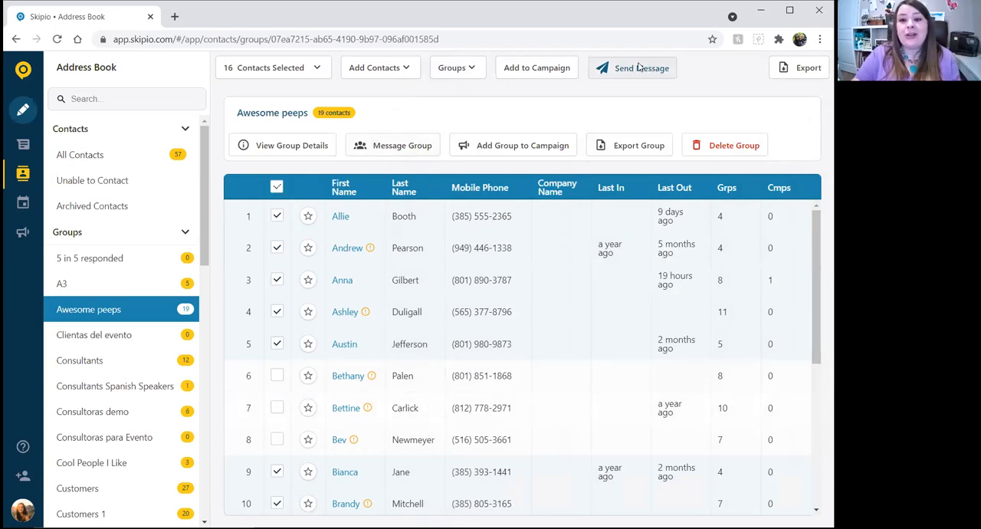
click(636, 67)
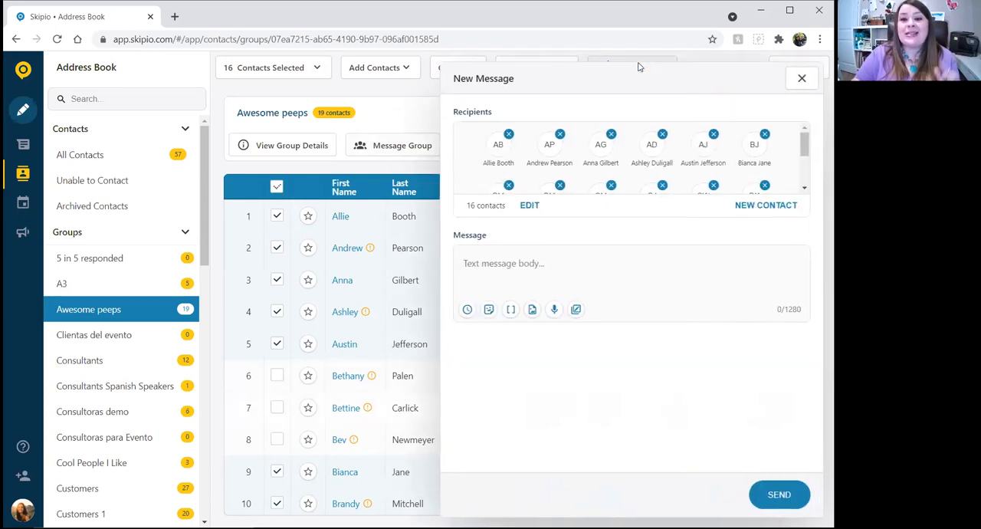
click(801, 79)
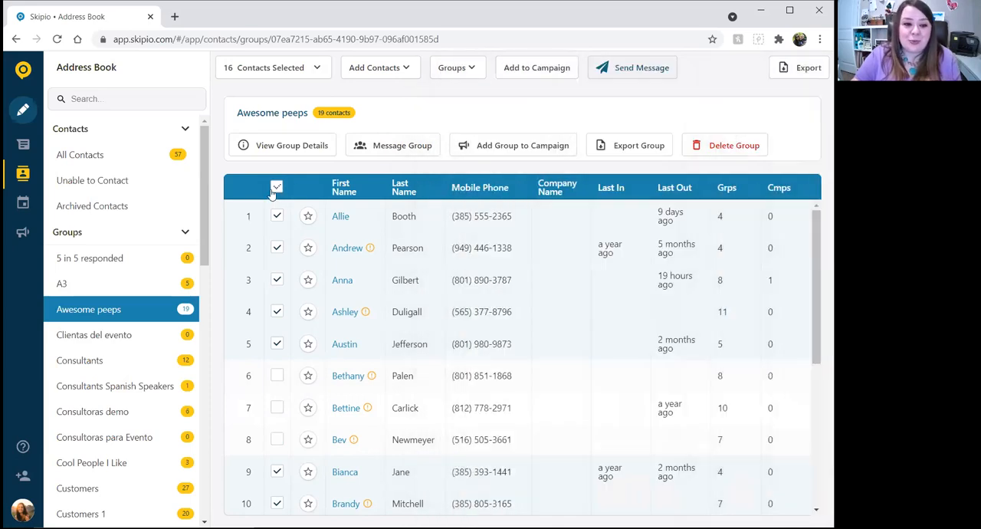
Clear the member selection in Awesome peeps and review the options for creating or assigning groups.
click(277, 186)
click(184, 232)
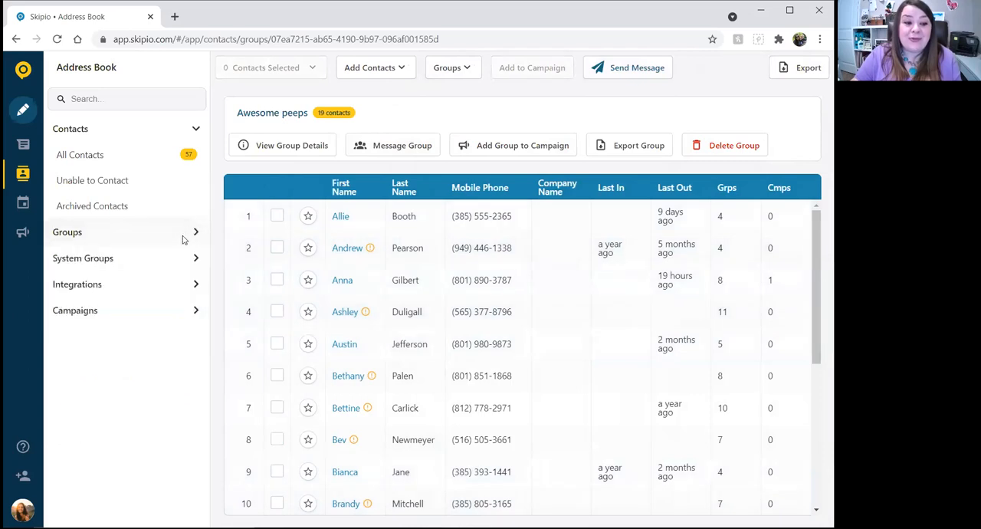
click(458, 68)
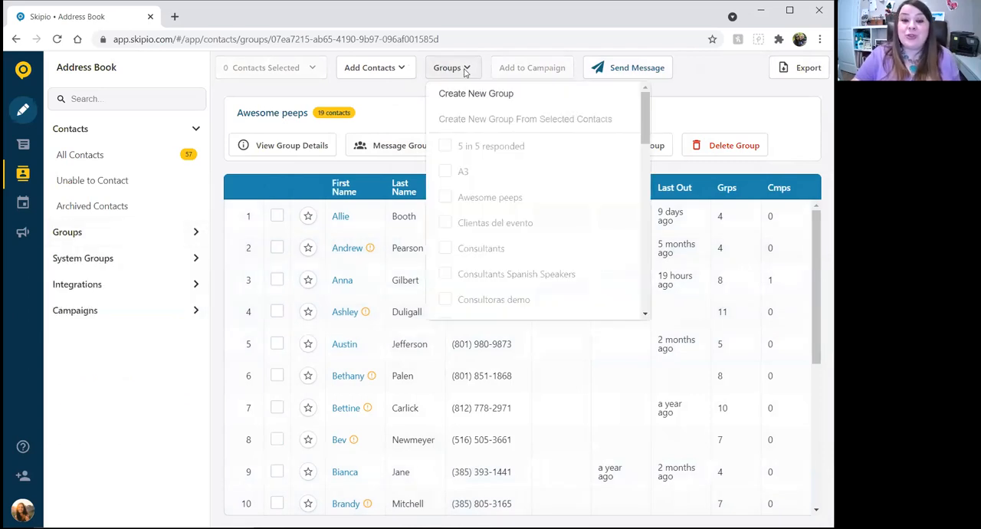
click(280, 82)
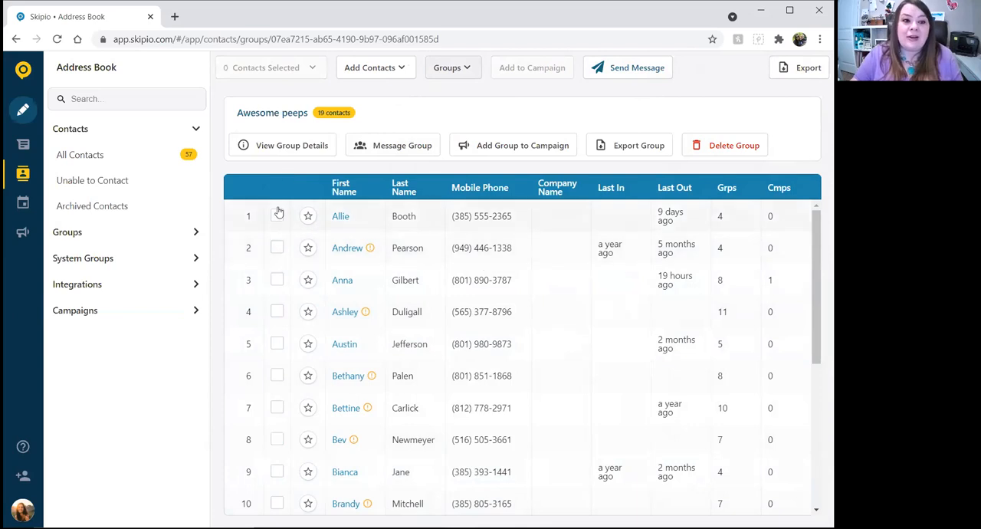
click(99, 238)
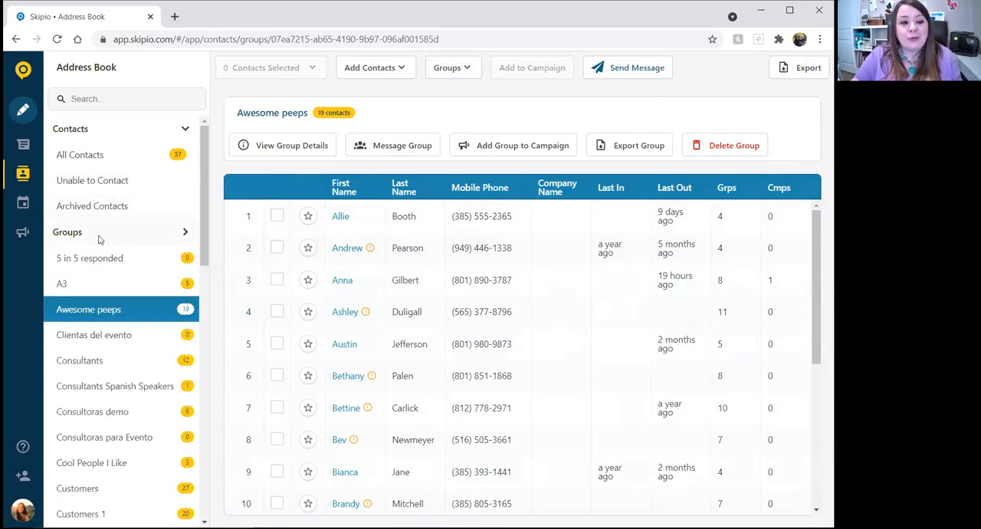
Open the full contact list and select the first five contacts.
click(127, 154)
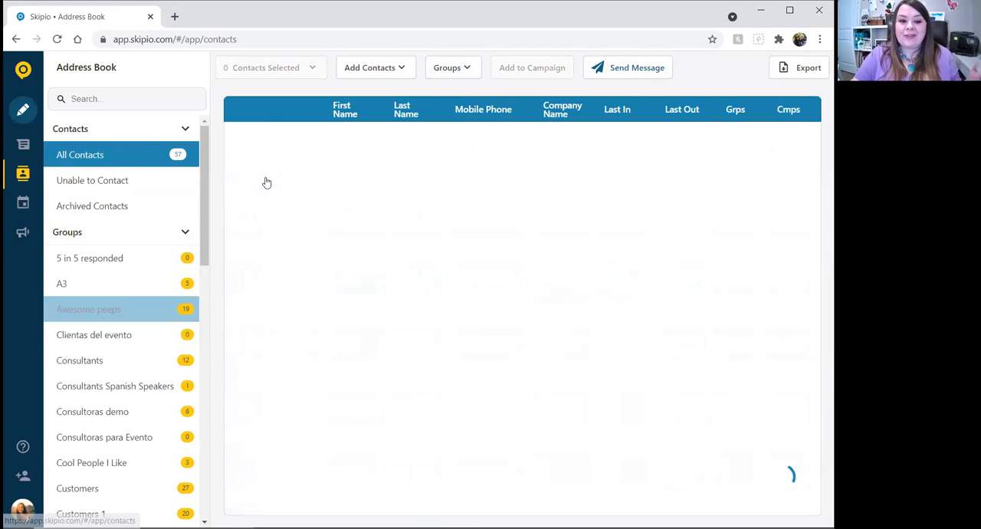
click(277, 139)
click(277, 169)
click(277, 201)
click(277, 234)
click(276, 267)
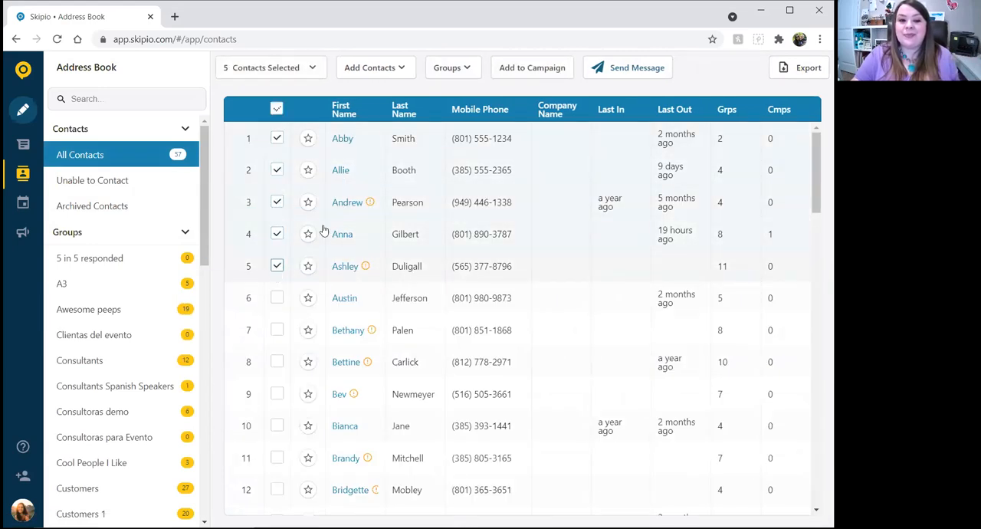
Review the group options available for the five selected contacts and clear the selection.
click(459, 69)
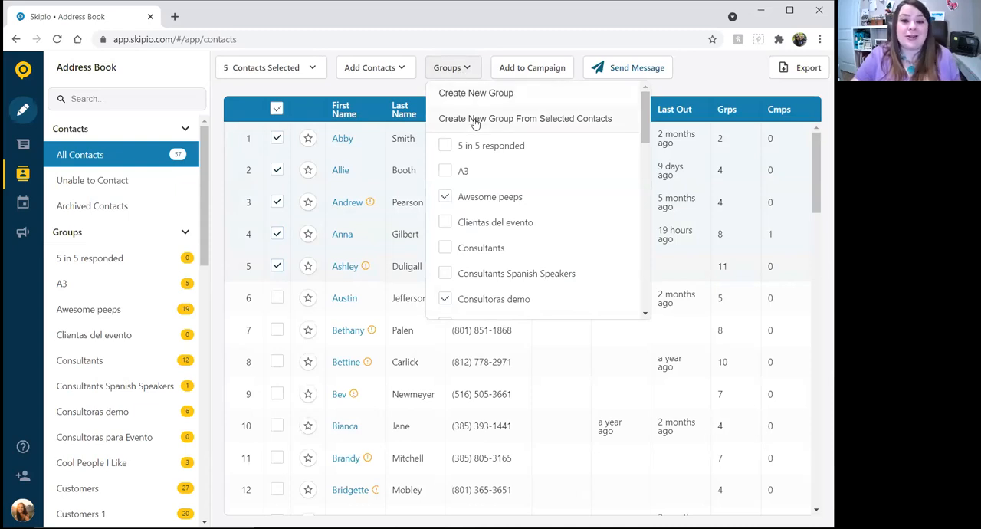
click(285, 110)
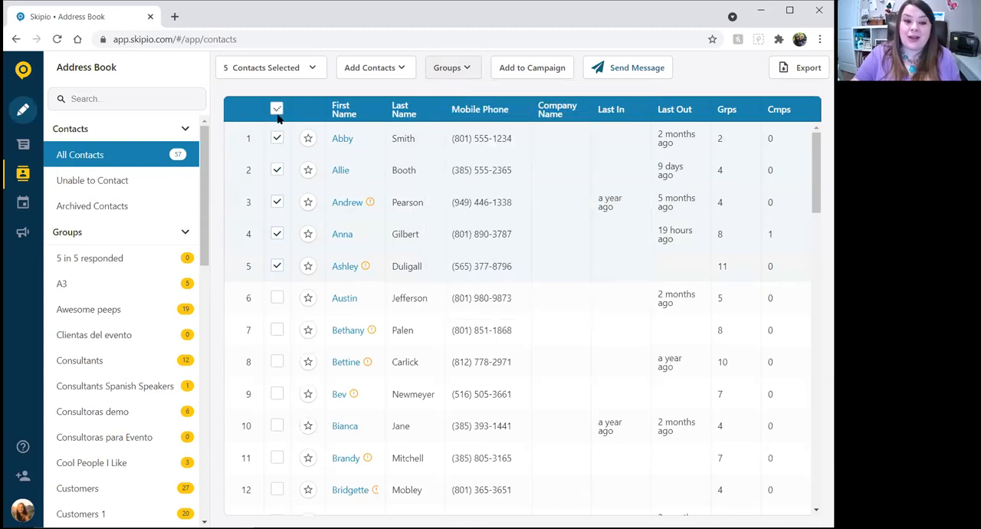
click(277, 110)
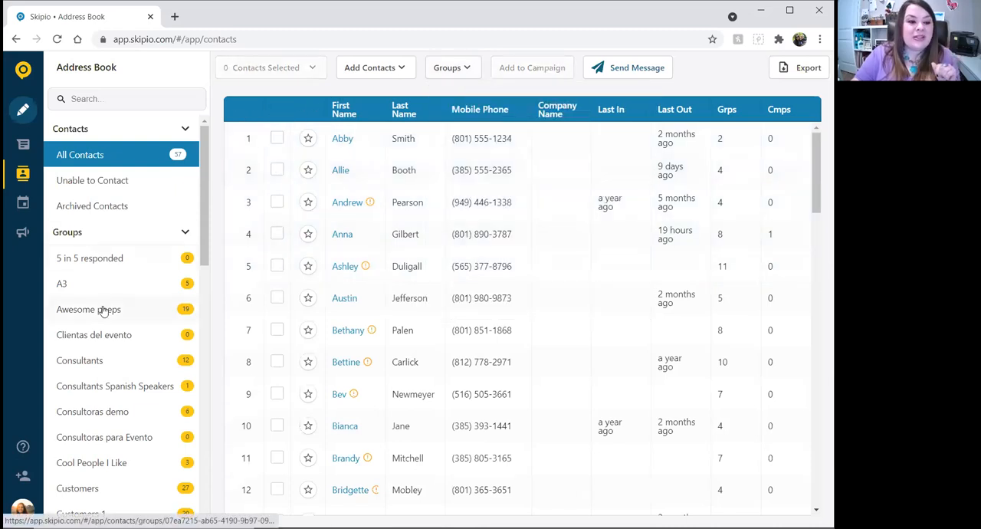
Select all members of the Awesome peeps group except the fourth, fifth and sixth listed contacts.
click(100, 309)
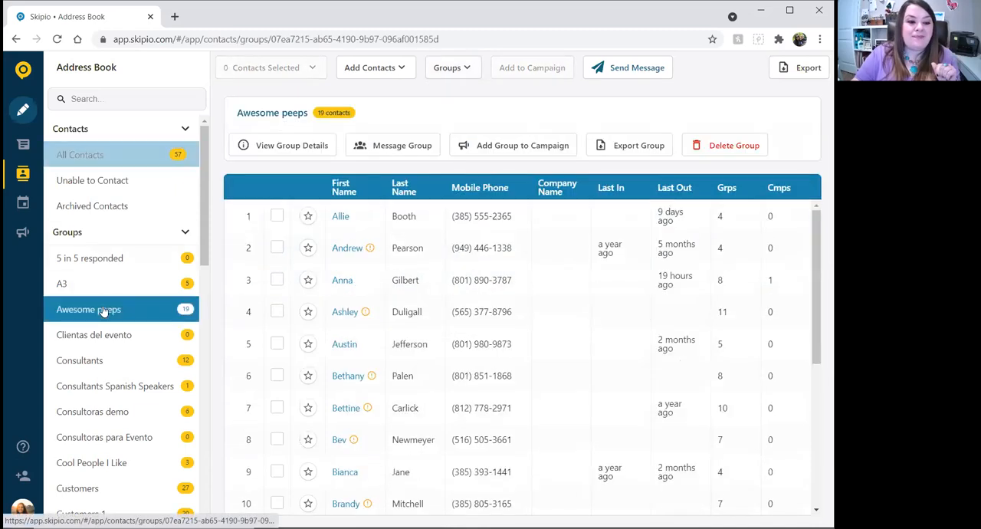
click(277, 216)
scroll(324, 291, down, 5)
shift+click(281, 497)
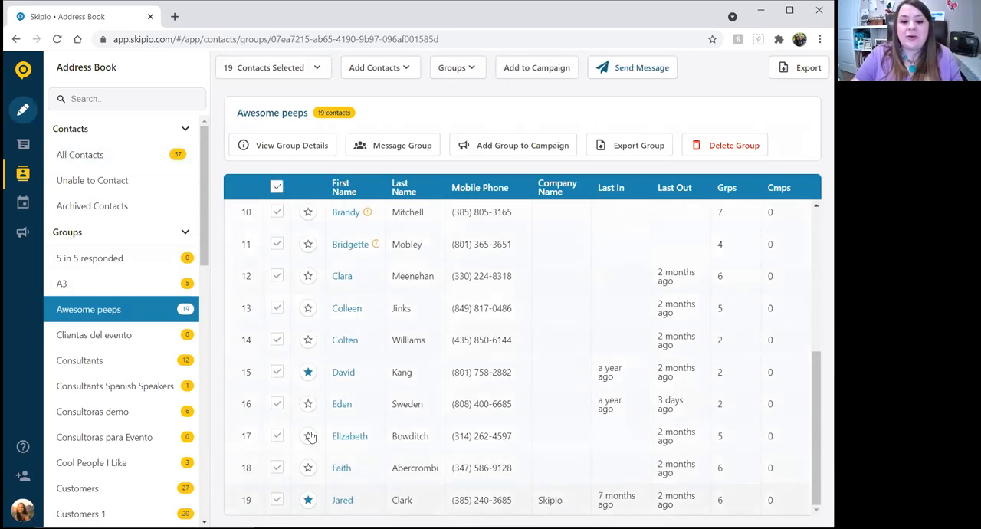
scroll(362, 314, up, 5)
click(276, 311)
click(277, 343)
click(276, 375)
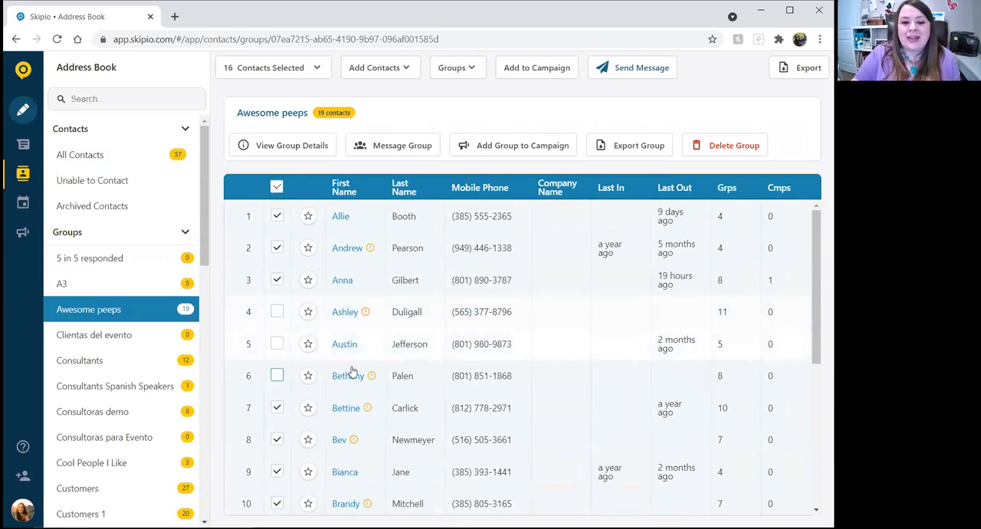
View a new message addressed to the selected group members and close it unsent.
click(657, 69)
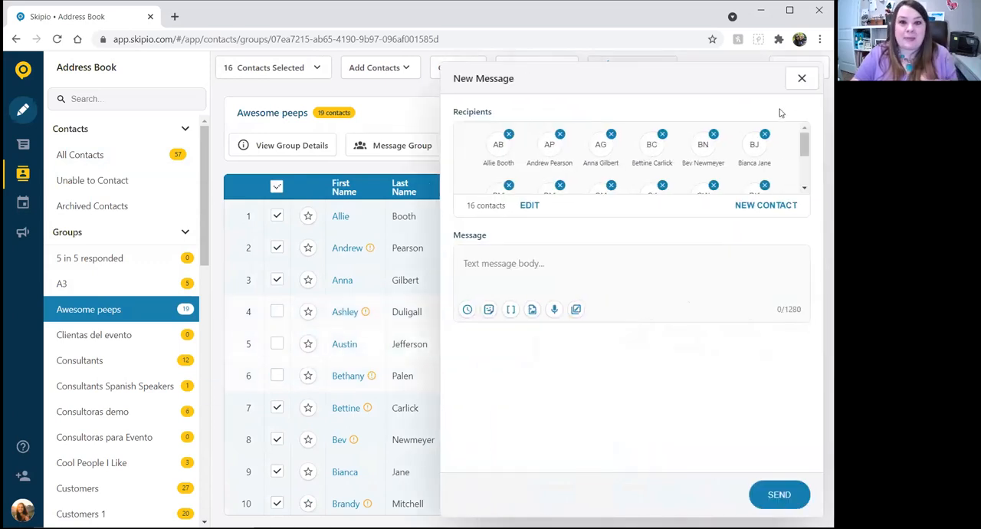
click(802, 78)
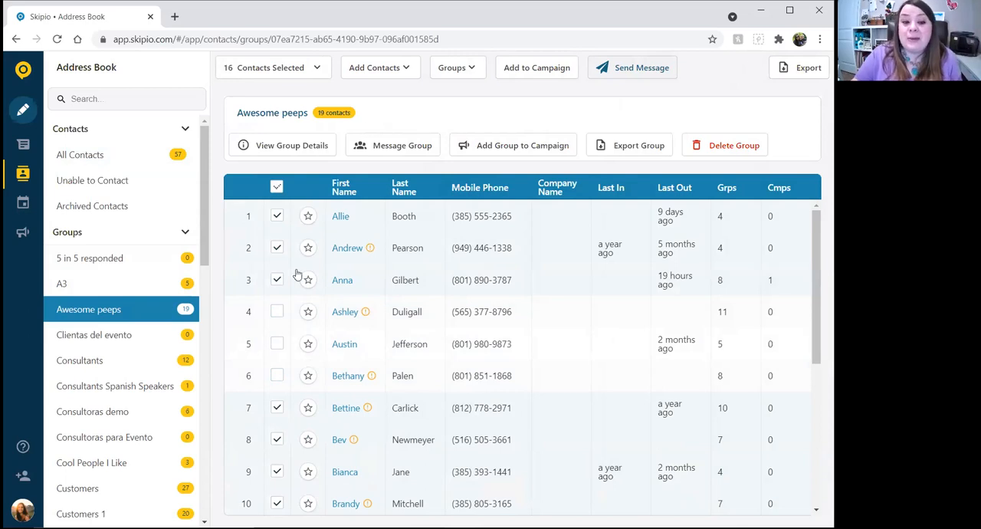
Create a new group named Awesome Peeps 2 from the selected contacts.
click(473, 67)
click(502, 118)
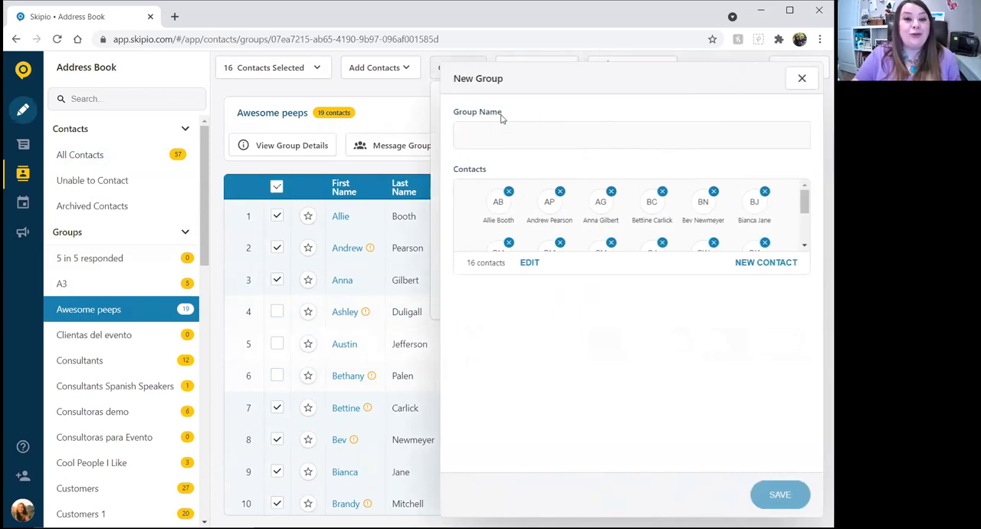
click(485, 143)
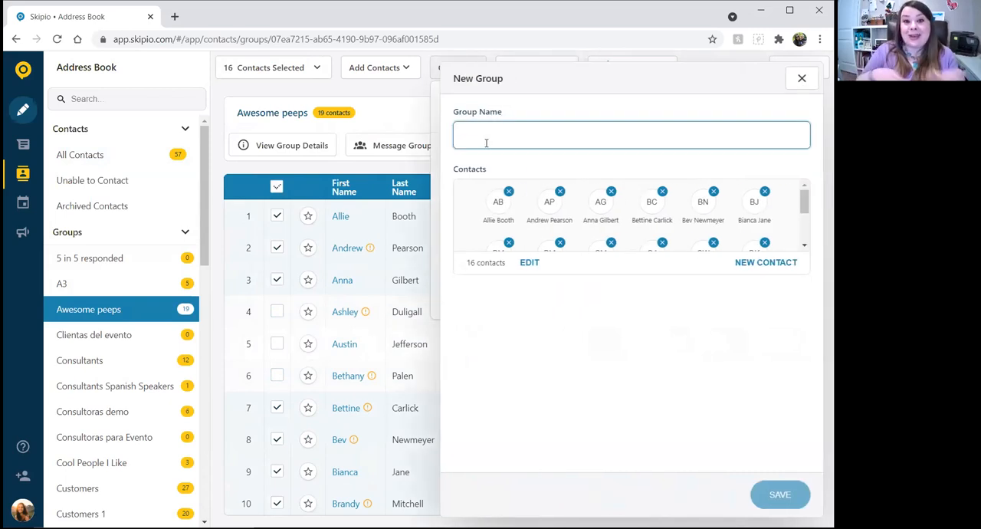
text(Awesome Peeps)
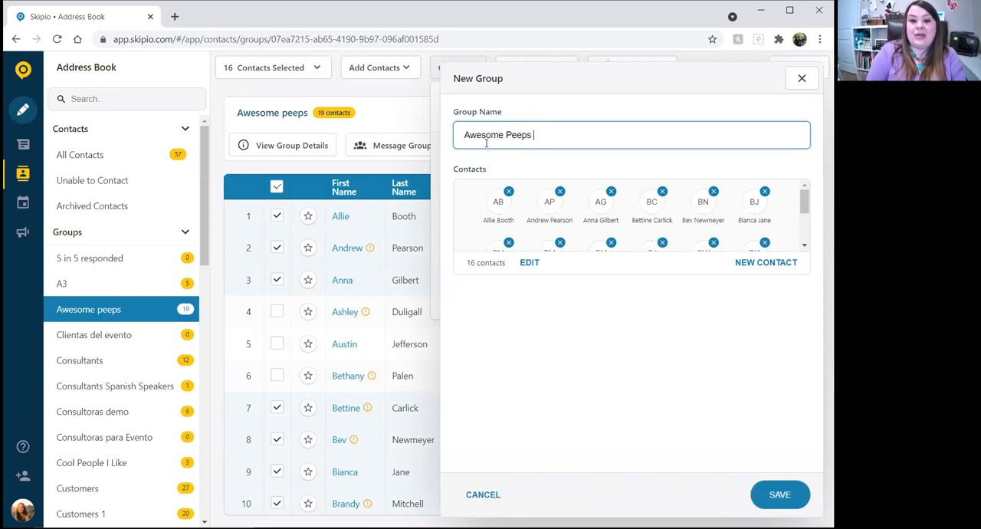
click(762, 494)
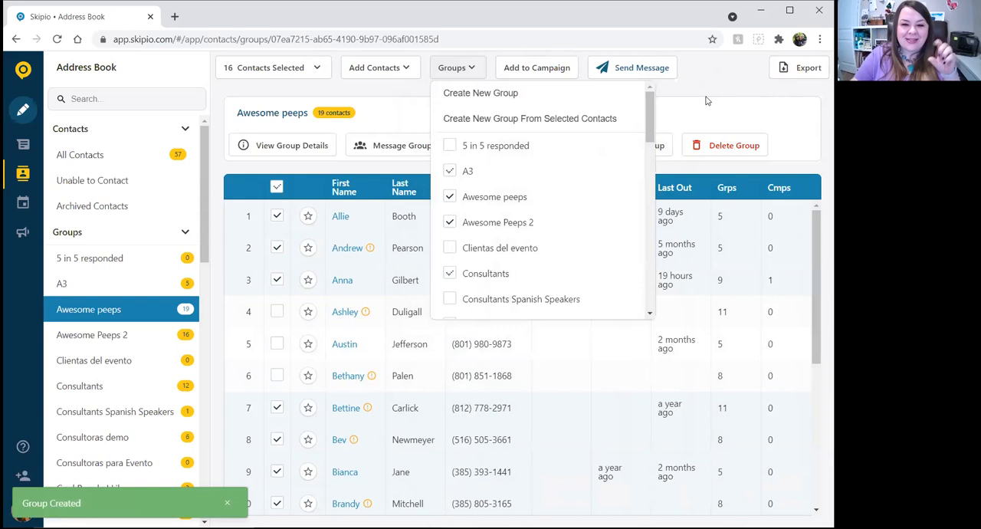
click(706, 101)
Open the Awesome Peeps 2 group and review the group creation and assignment options for its selected members.
click(123, 334)
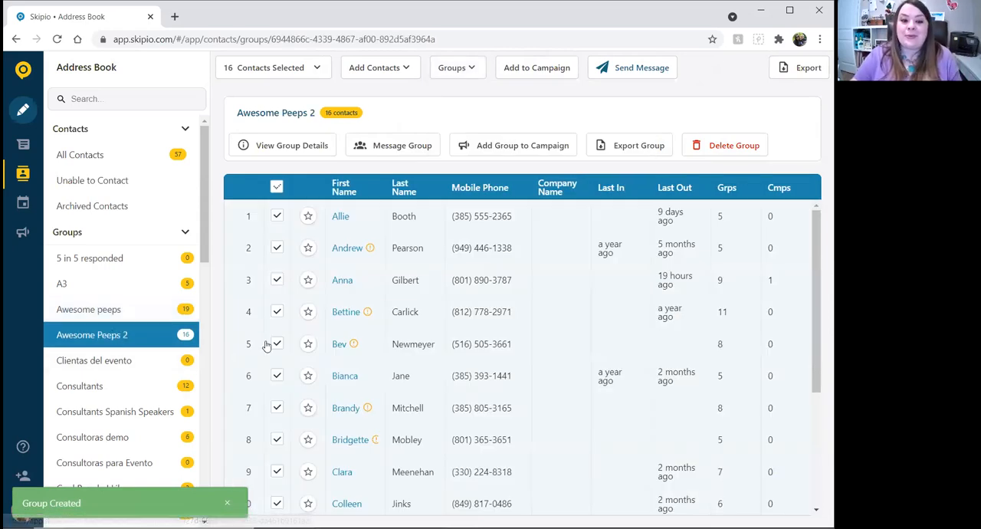
click(460, 71)
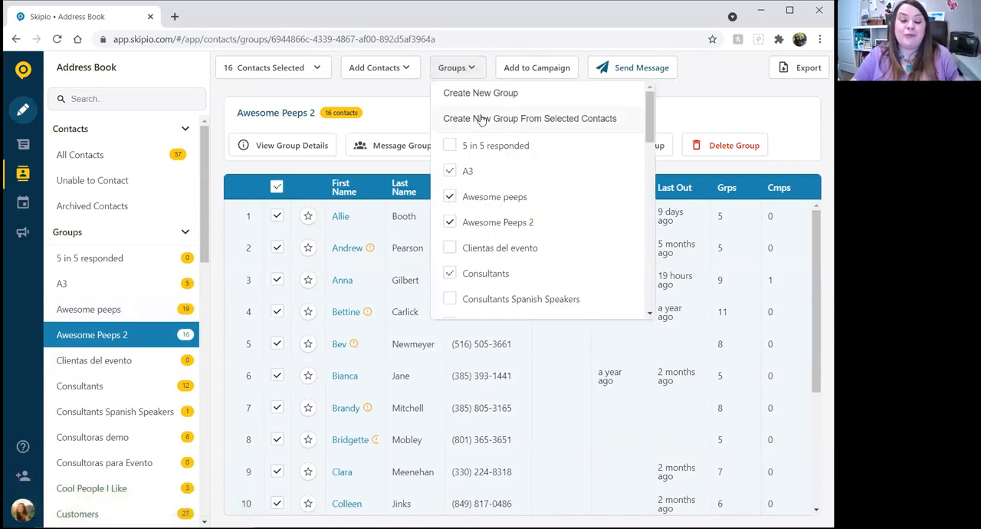
click(404, 115)
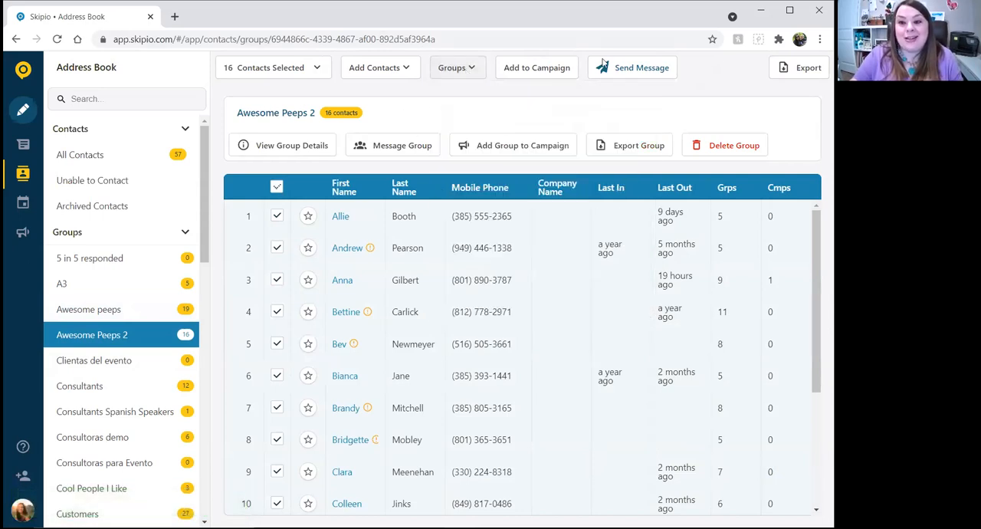